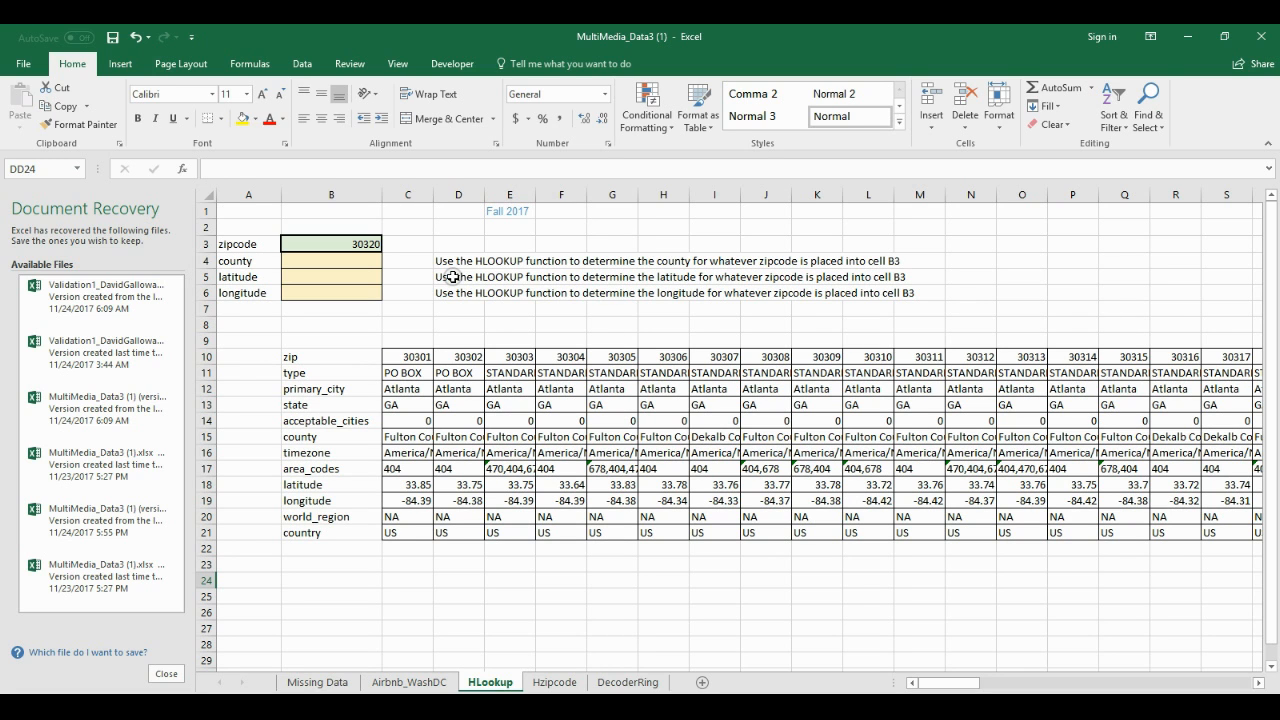
# Step: Name the zip code data range C10:DD21 TABLE, leaving out the row labels in column B
pyautogui.click(404, 362)
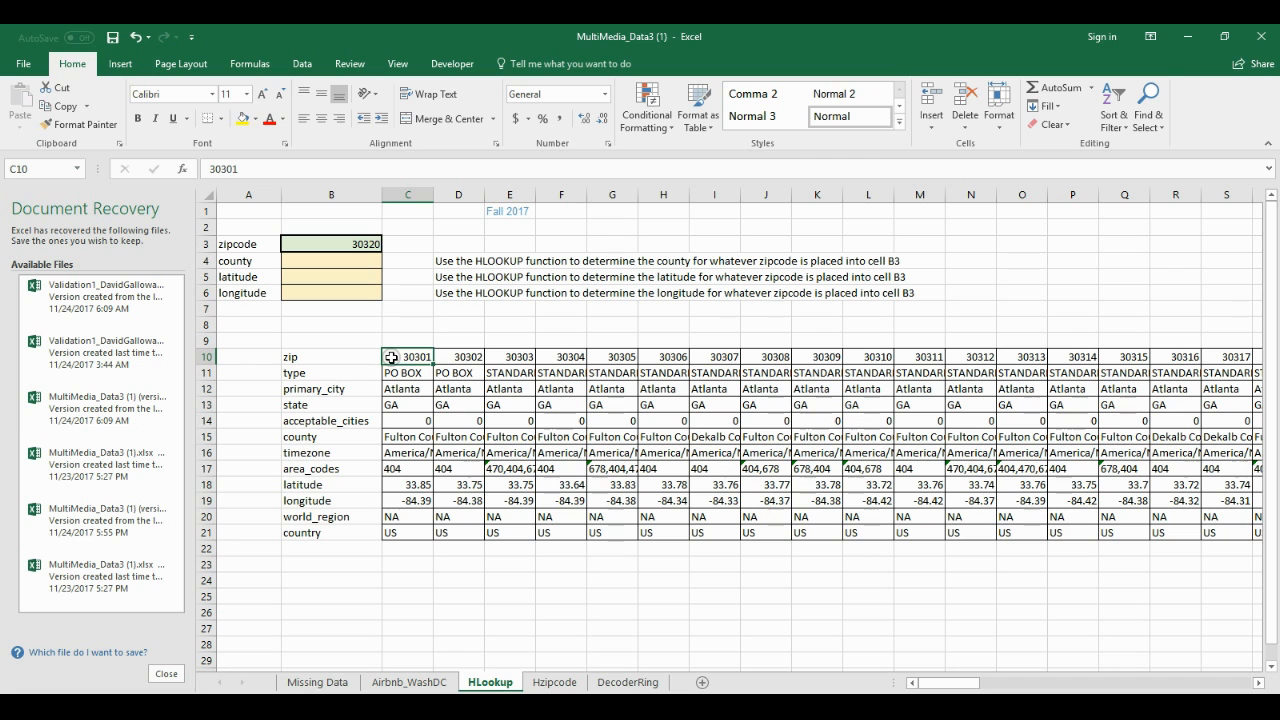
pyautogui.moveTo(391, 357); pyautogui.dragTo(1163, 530)
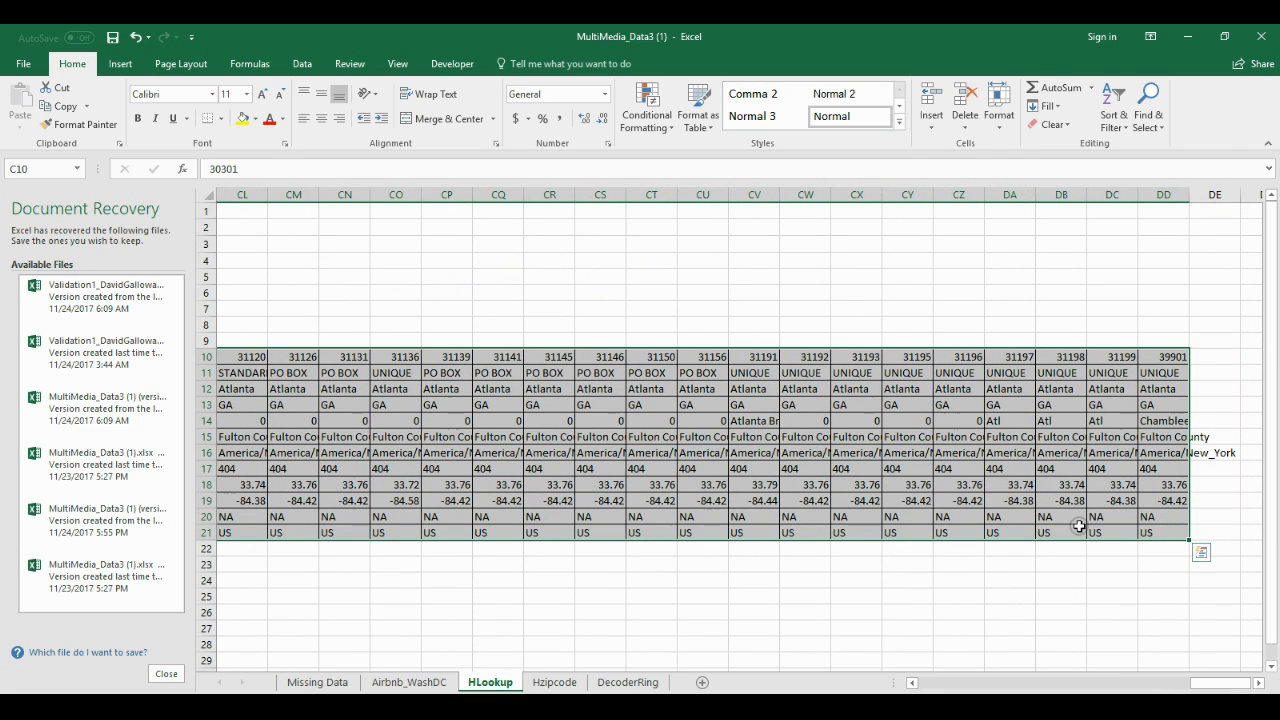
pyautogui.click(35, 167)
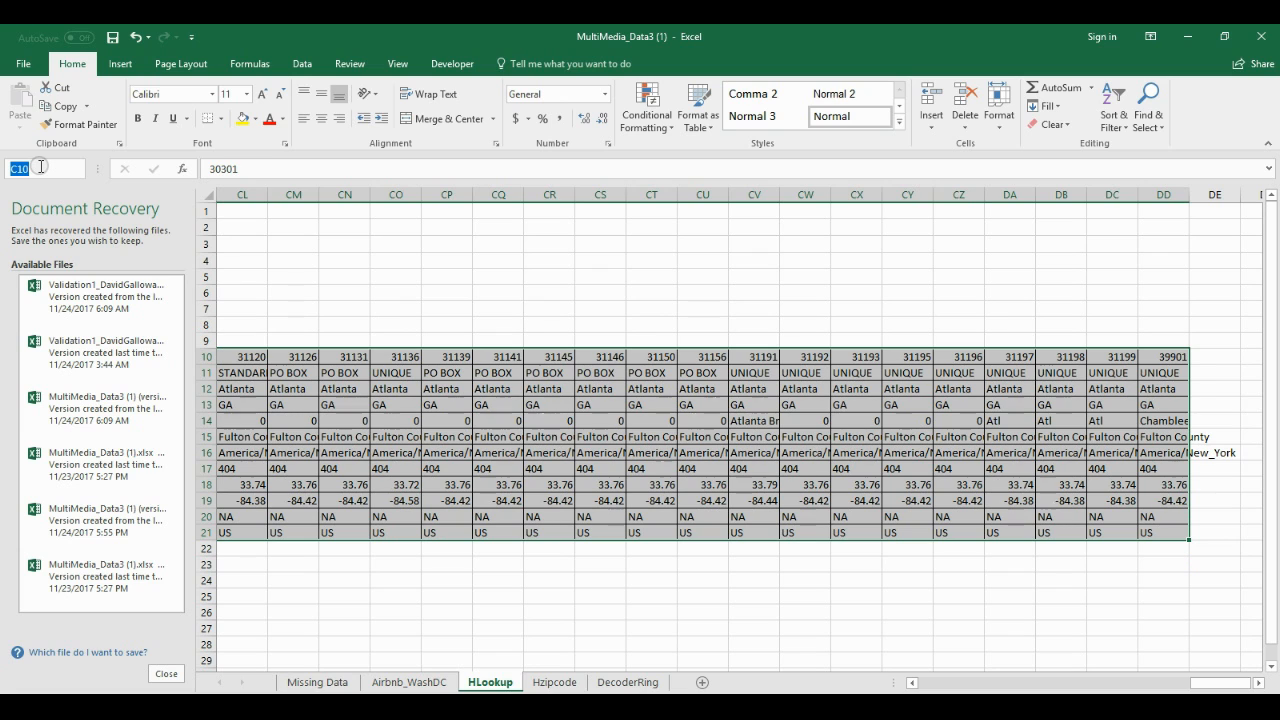
pyautogui.press('BackSpace')
pyautogui.write('TABGLE')
pyautogui.press('BackSpace')
pyautogui.press('BackSpace')
pyautogui.press('BackSpace')
pyautogui.write('LE')
pyautogui.press('Return')
pyautogui.click(418, 323)
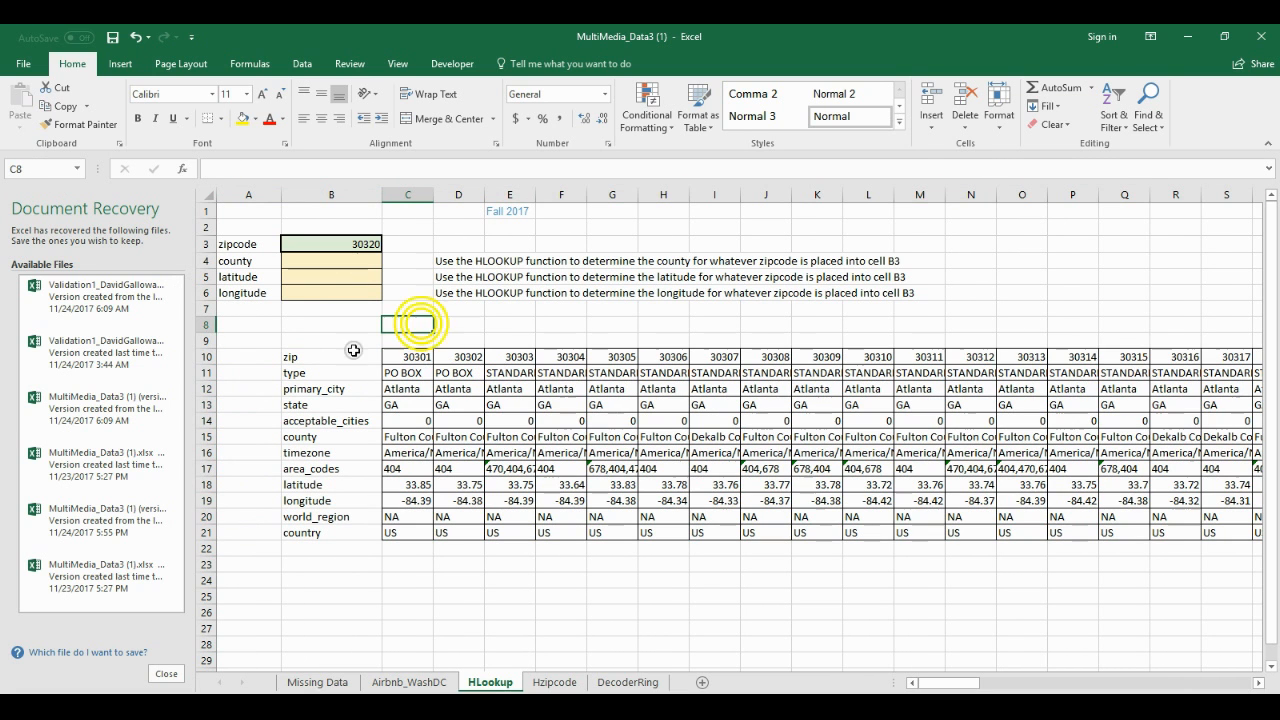
# Step: Enter =HLOOKUP(B3,TABLE,6,0) in cell B4 to look up the county for the zipcode
pyautogui.doubleClick(300, 265)
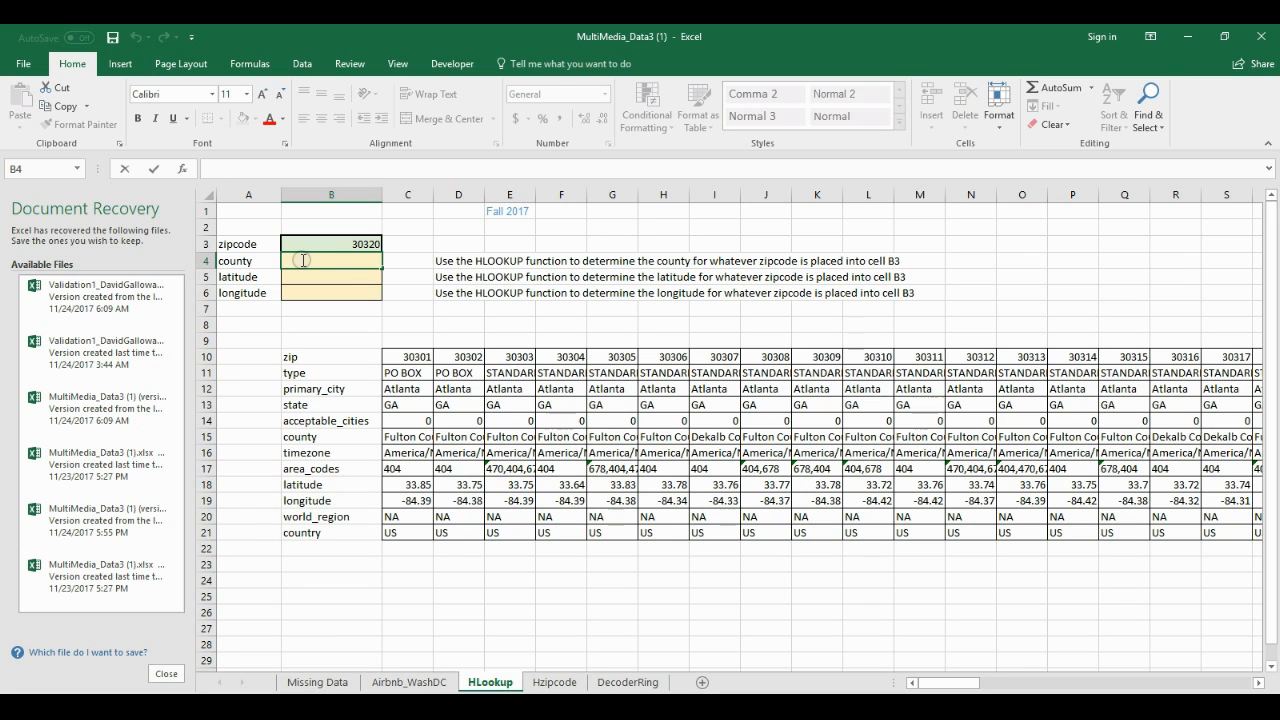
pyautogui.write('=HLOOKUP(')
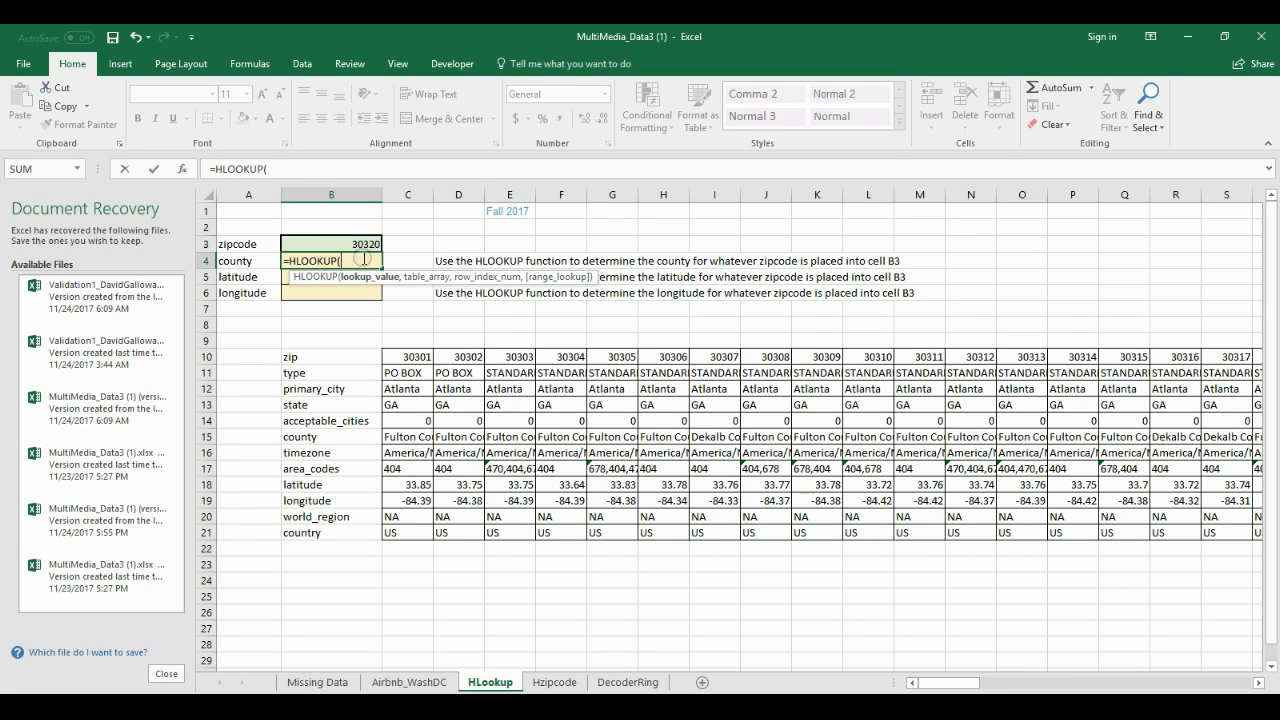
pyautogui.write('B3,')
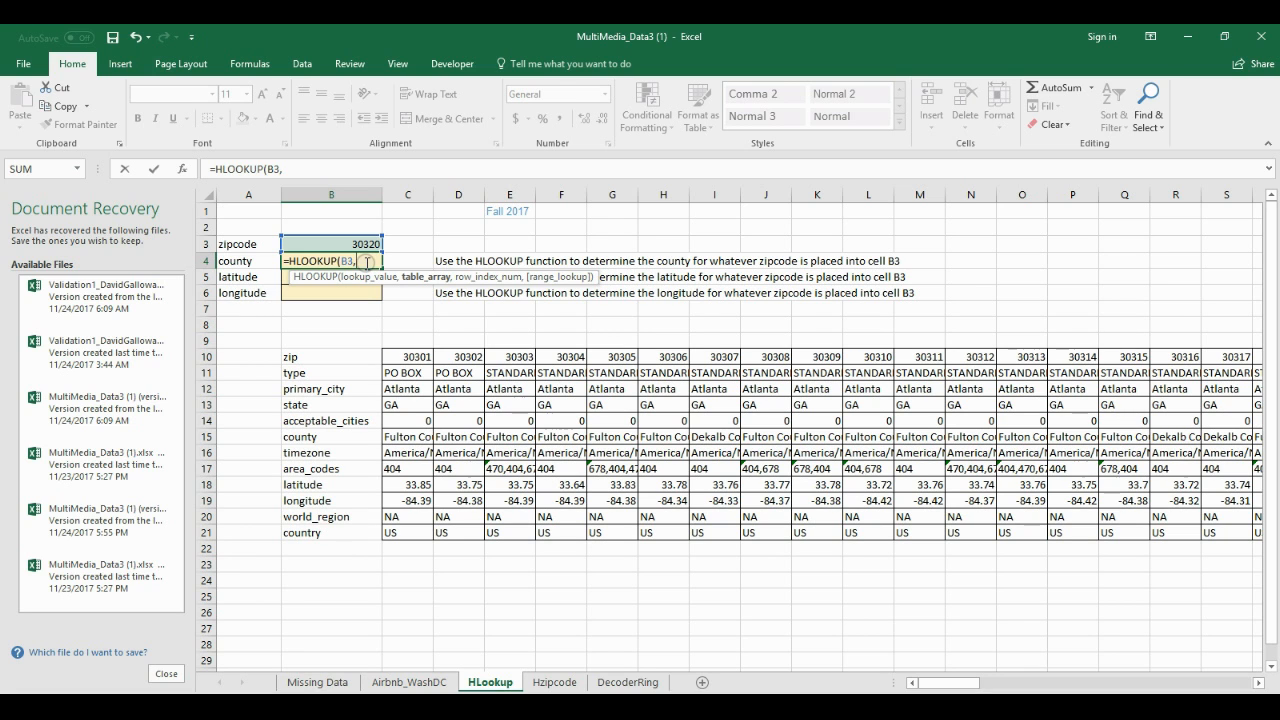
pyautogui.write('T')
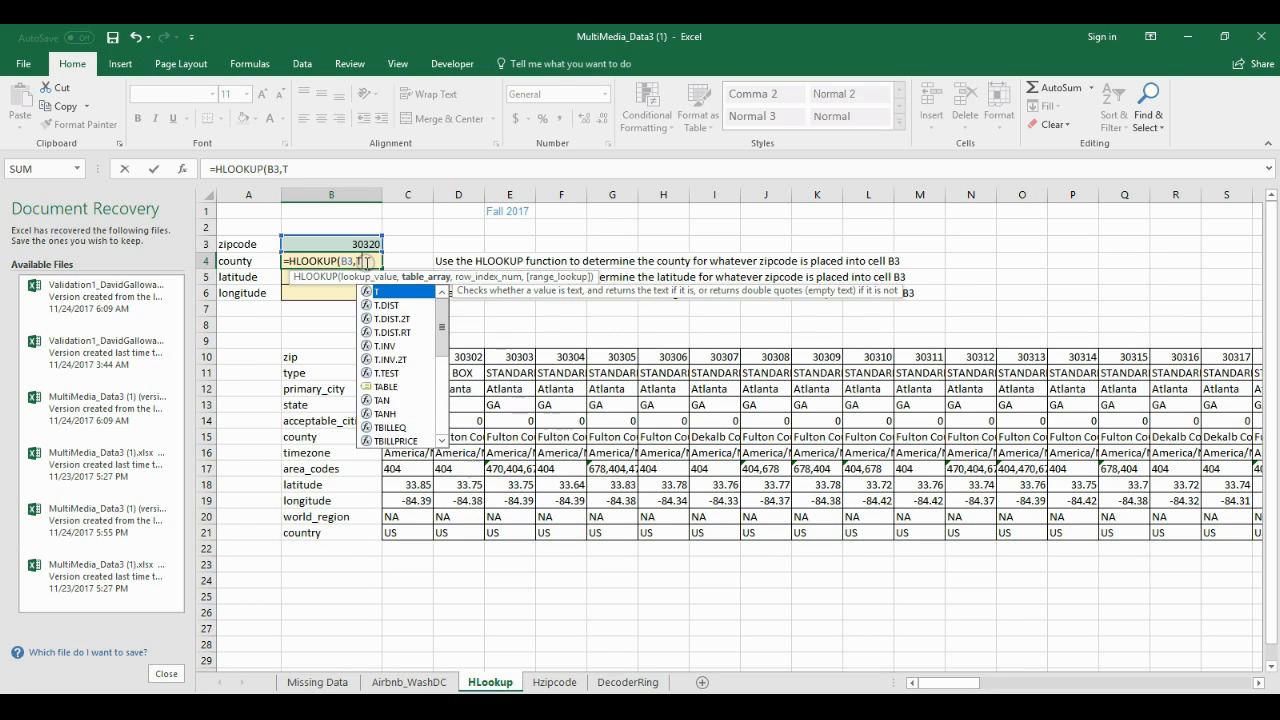
pyautogui.write('ABLE,')
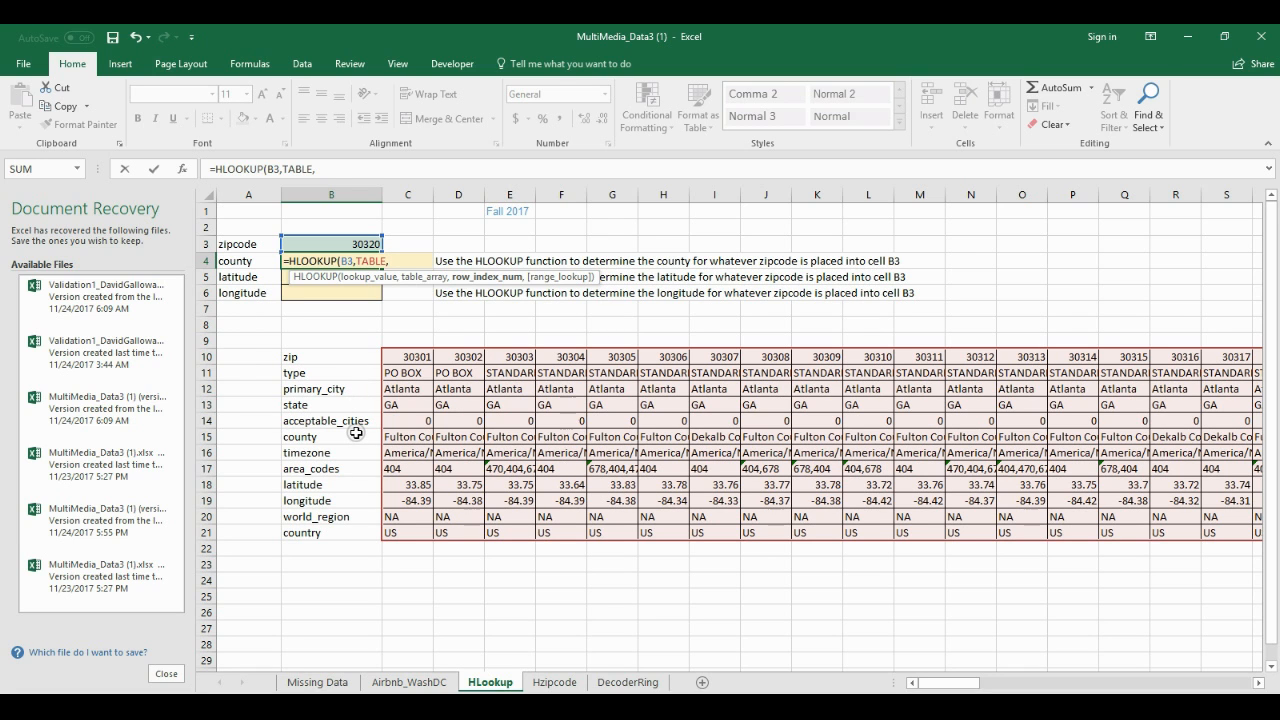
pyautogui.write('6,')
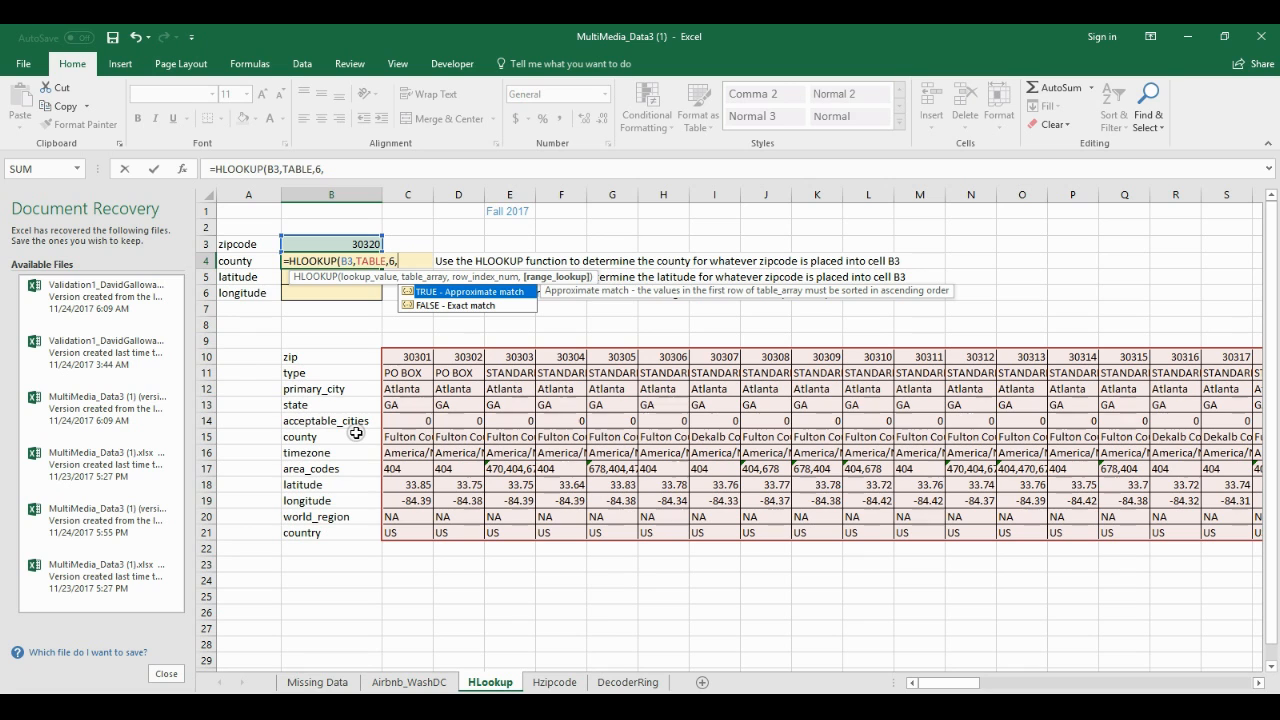
pyautogui.write('0)')
pyautogui.press('Return')
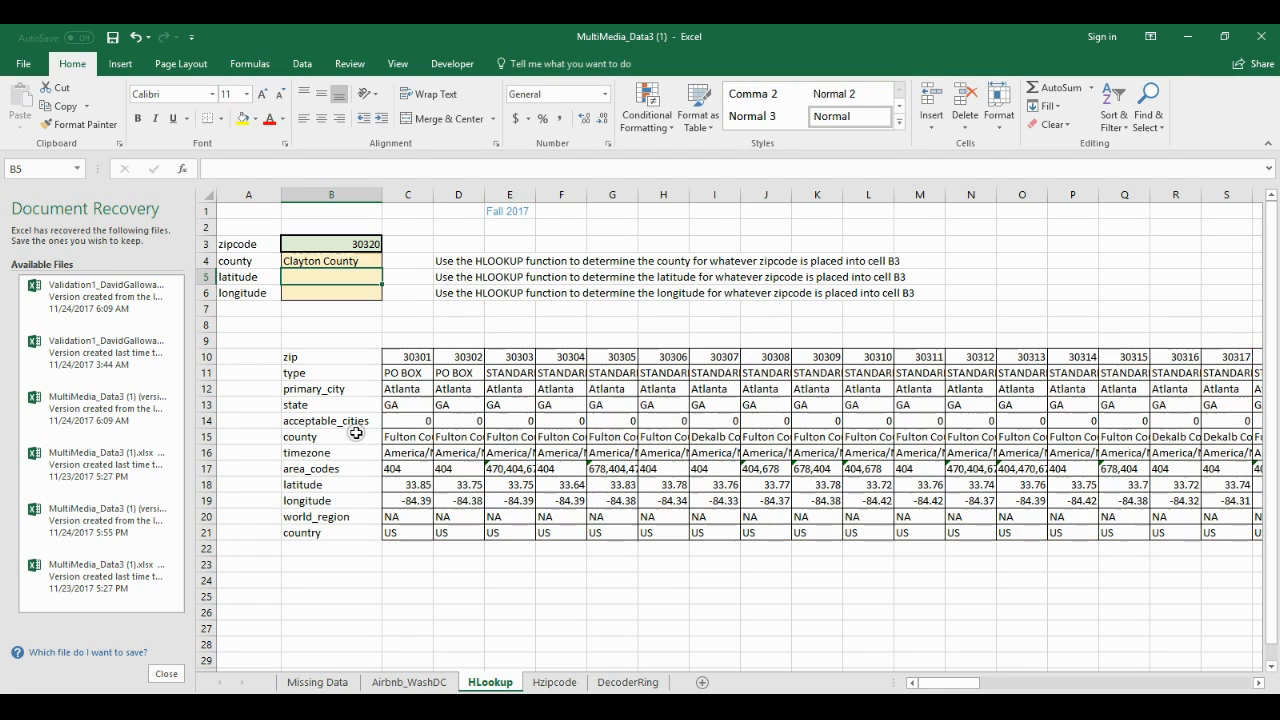
# Step: Enter =HLOOKUP(B3,TABLE,9,0) in cell B5 to look up the latitude for the zipcode
pyautogui.doubleClick(311, 279)
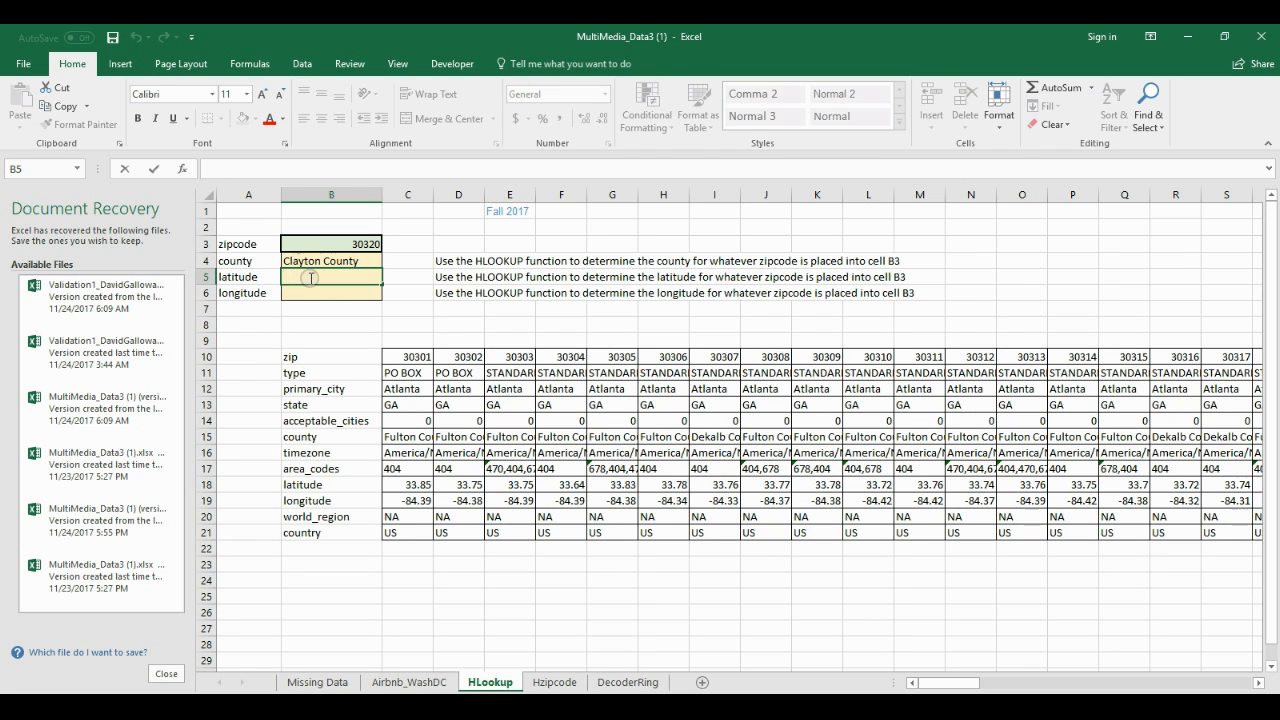
pyautogui.write('=HLO')
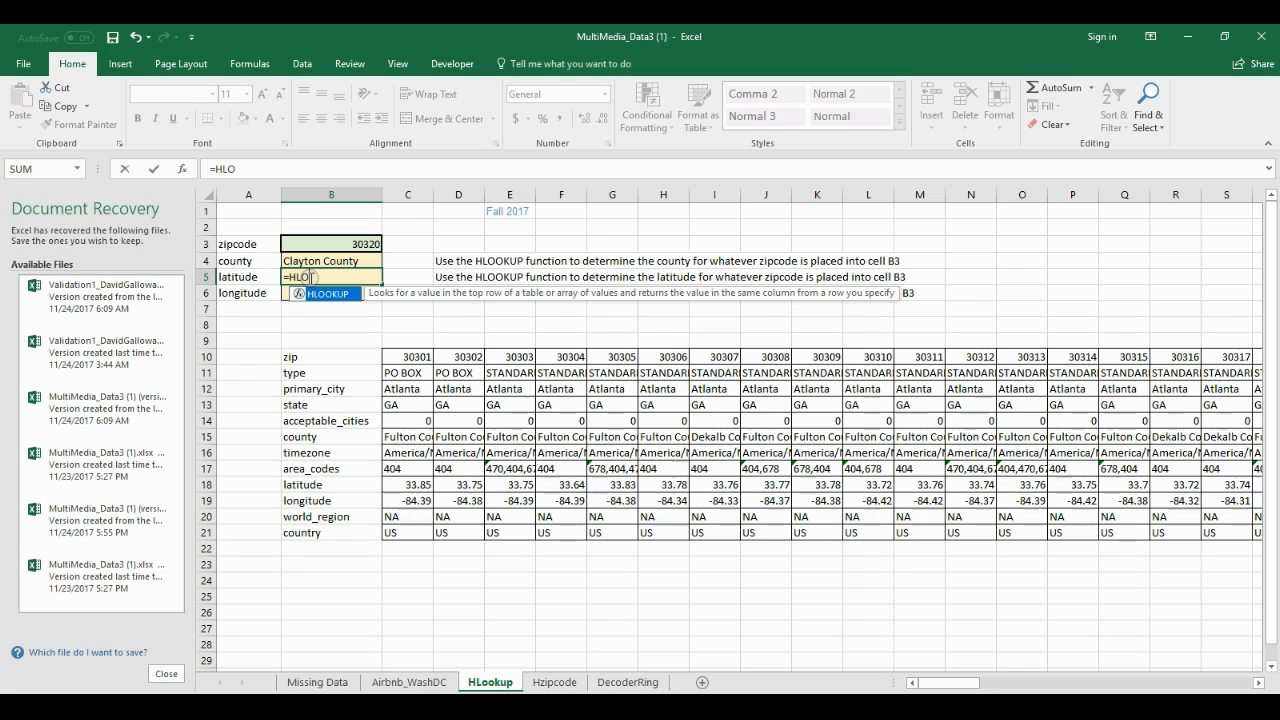
pyautogui.write('OKUP(')
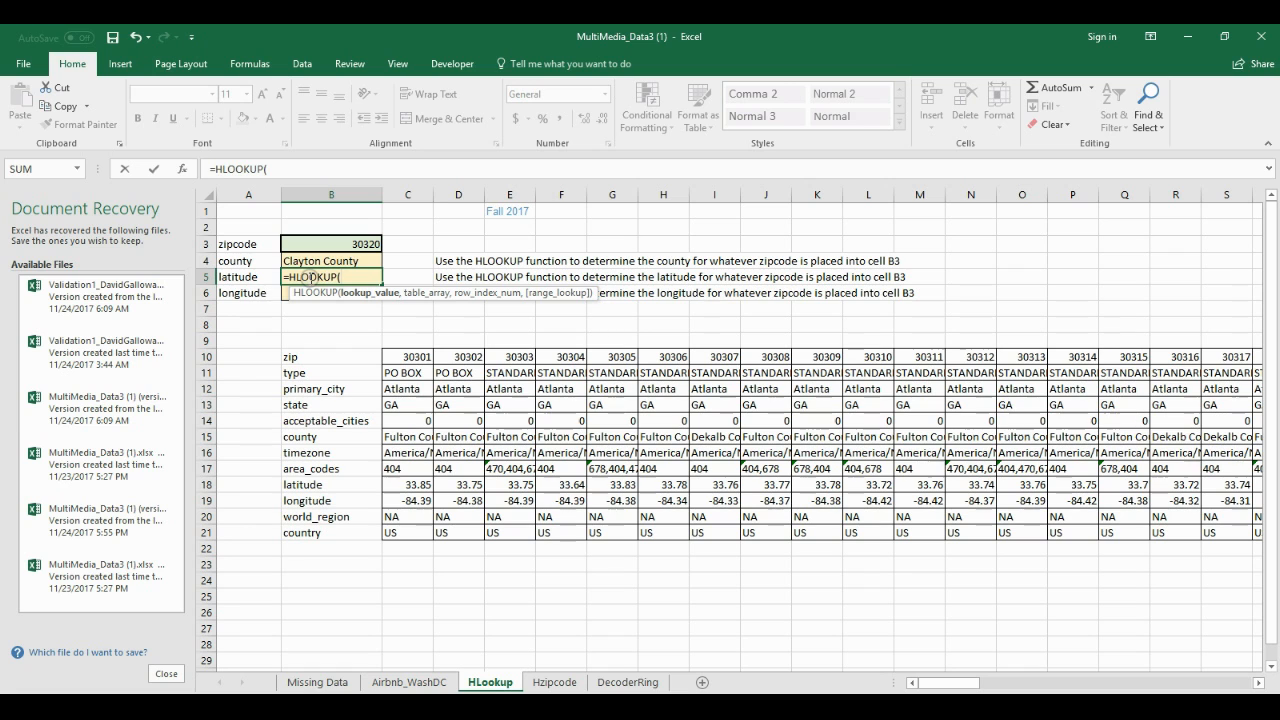
pyautogui.write('B3,TABLE')
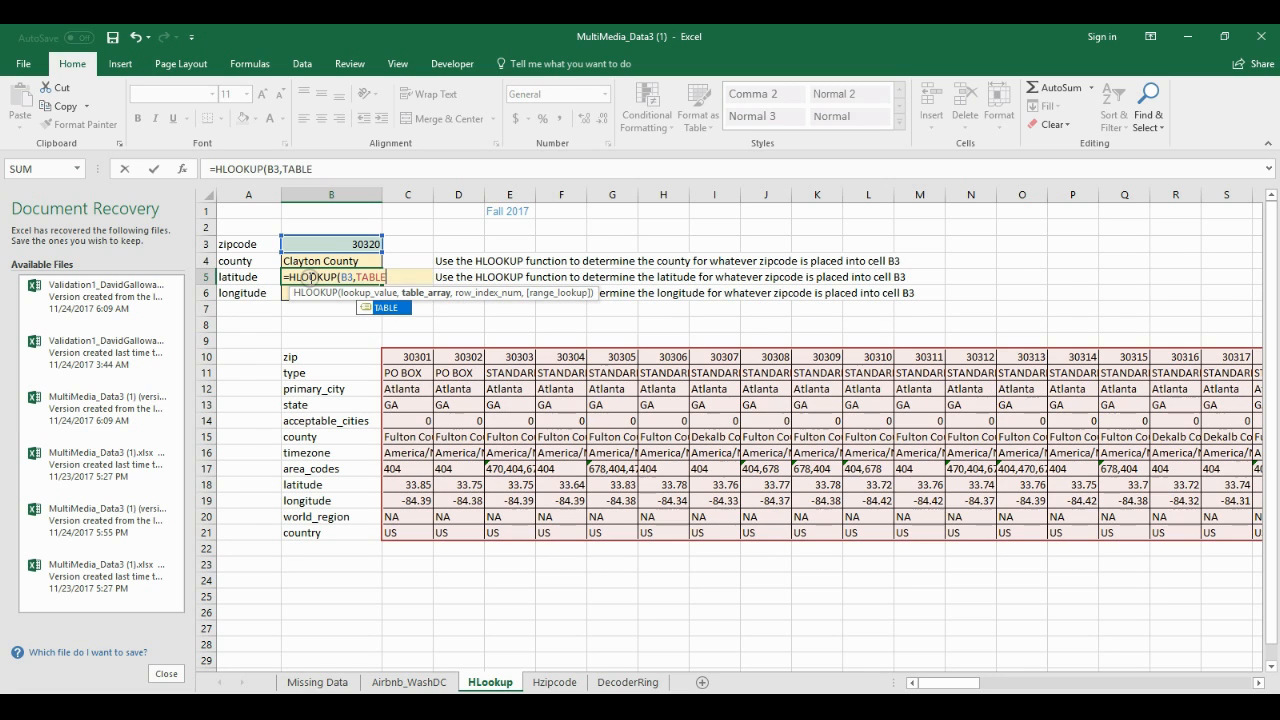
pyautogui.write(',')
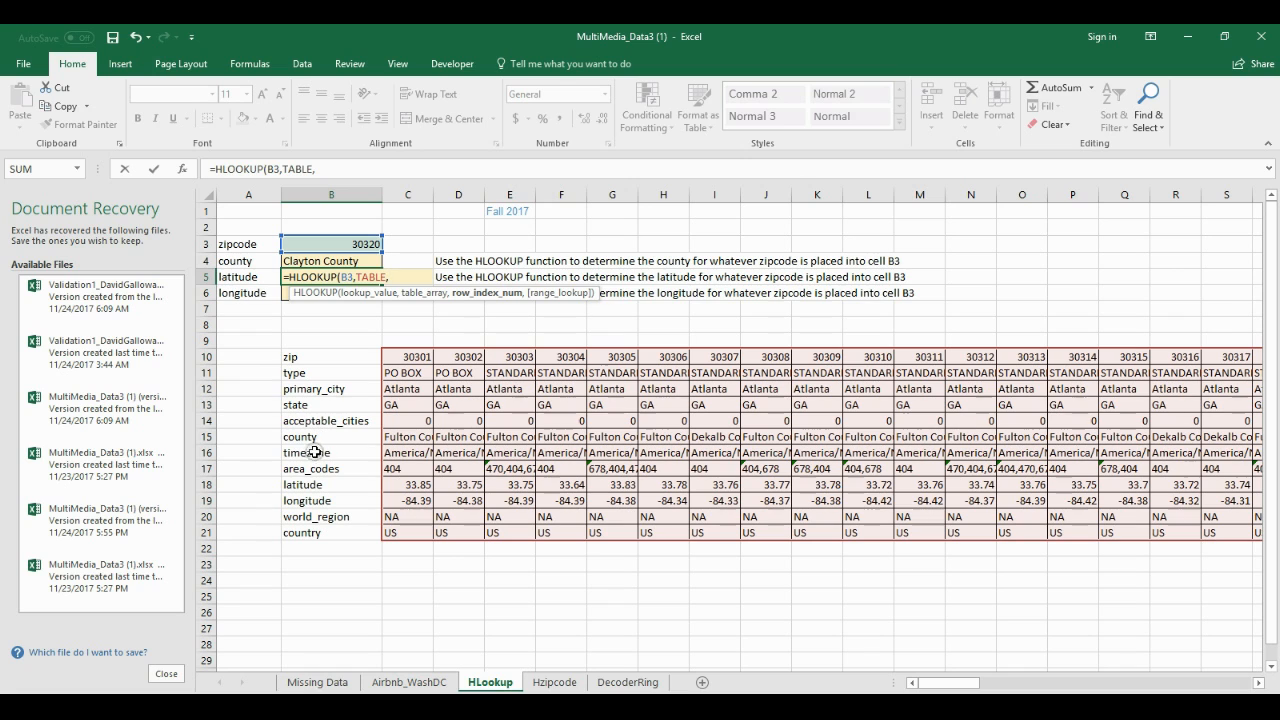
pyautogui.write('9,0')
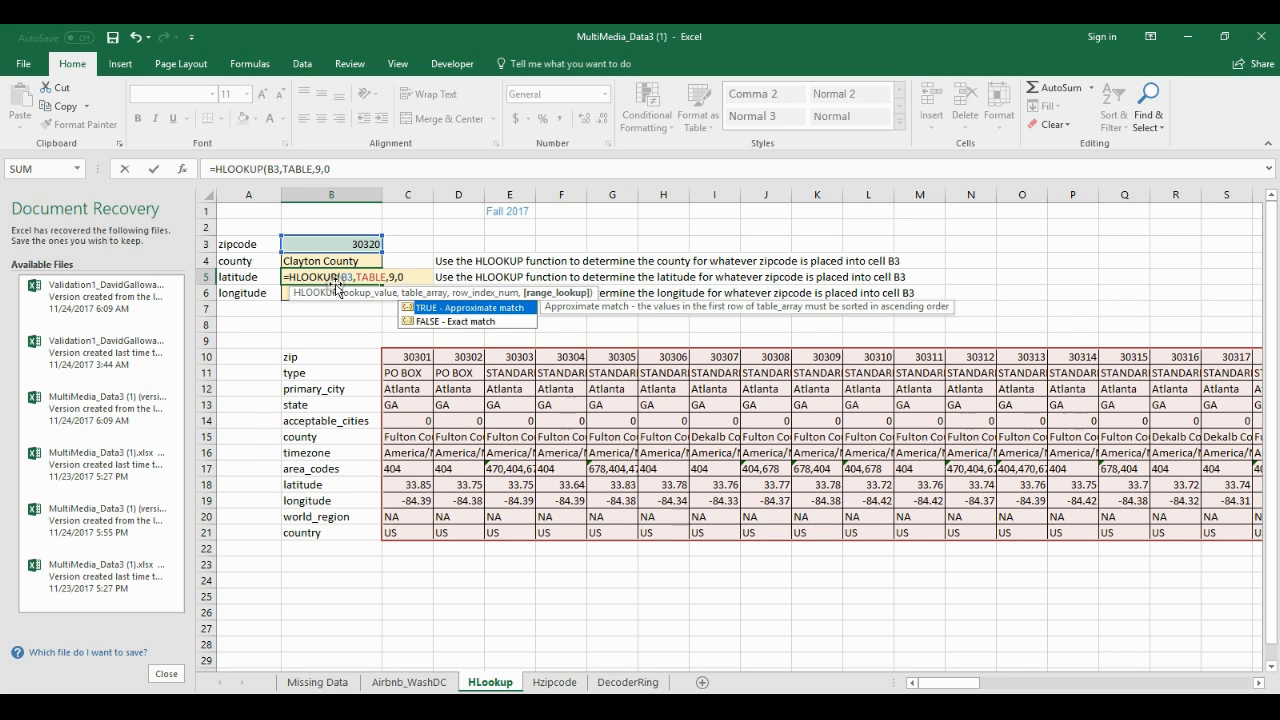
pyautogui.write(')')
pyautogui.press('Return')
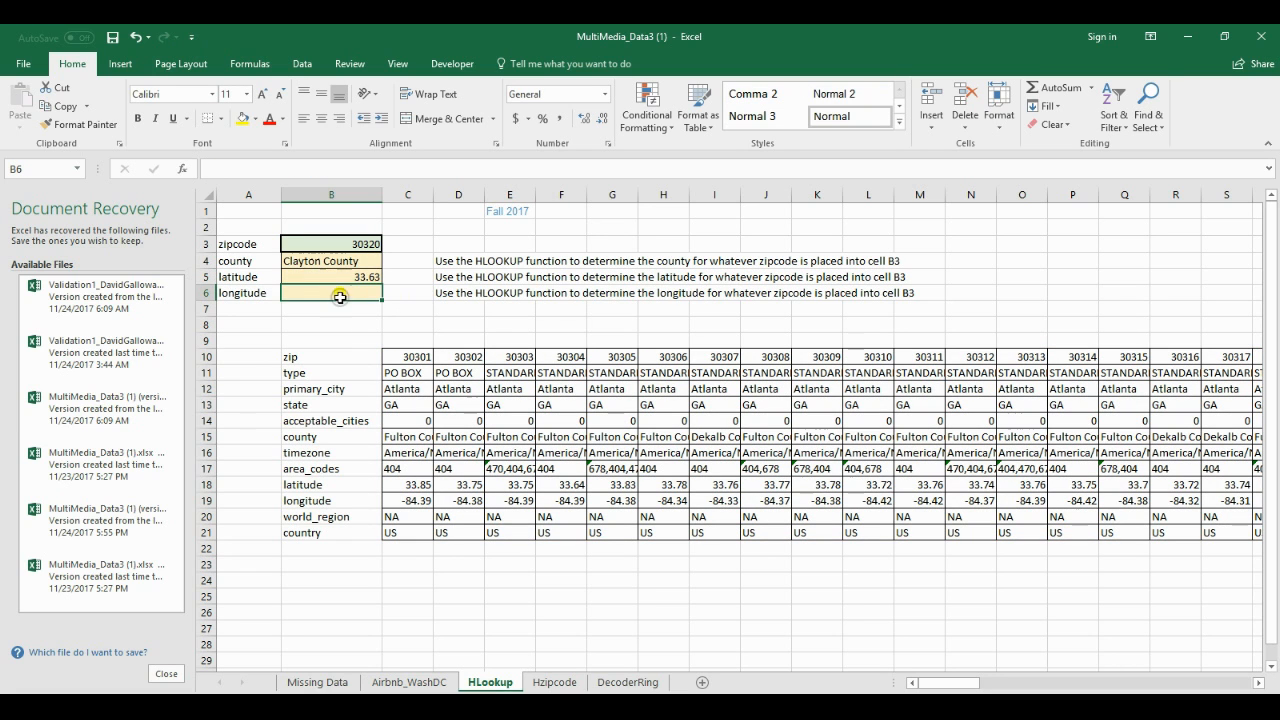
# Step: Enter =HLOOKUP(B3,TABLE,10,0) in cell B6 to look up the longitude for the zipcode
pyautogui.write('=H')
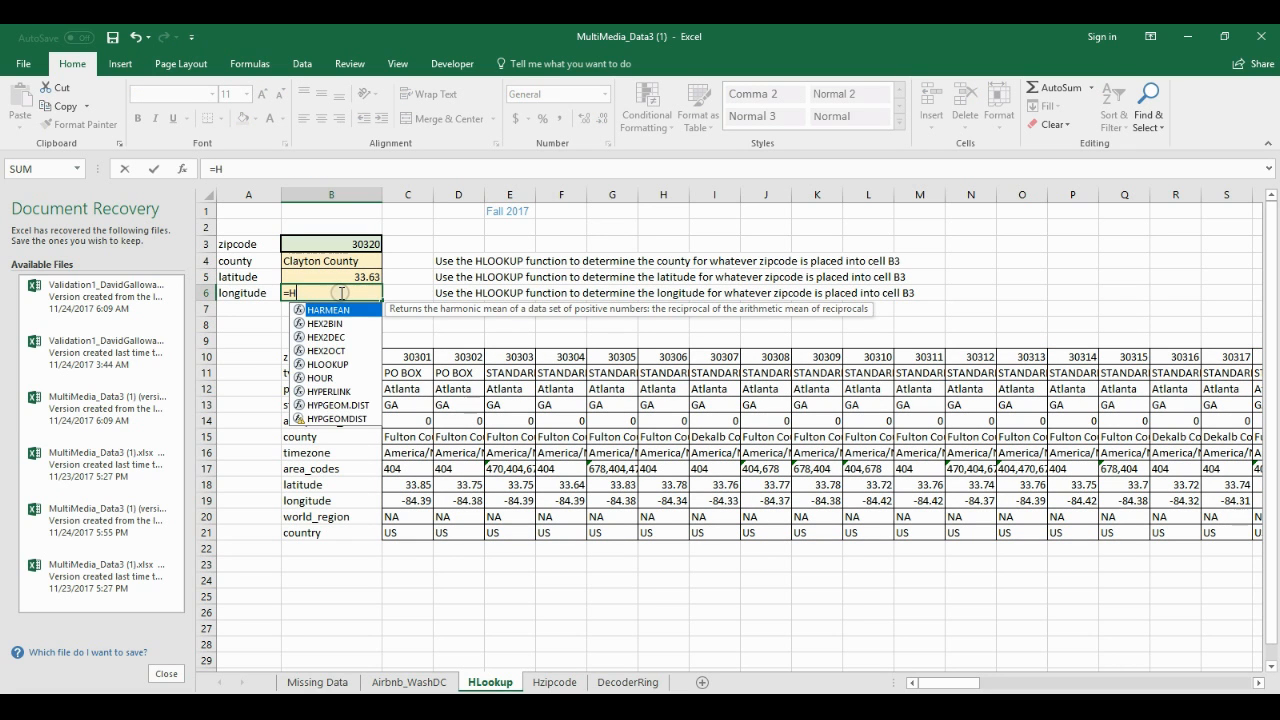
pyautogui.write('LOOKUP')
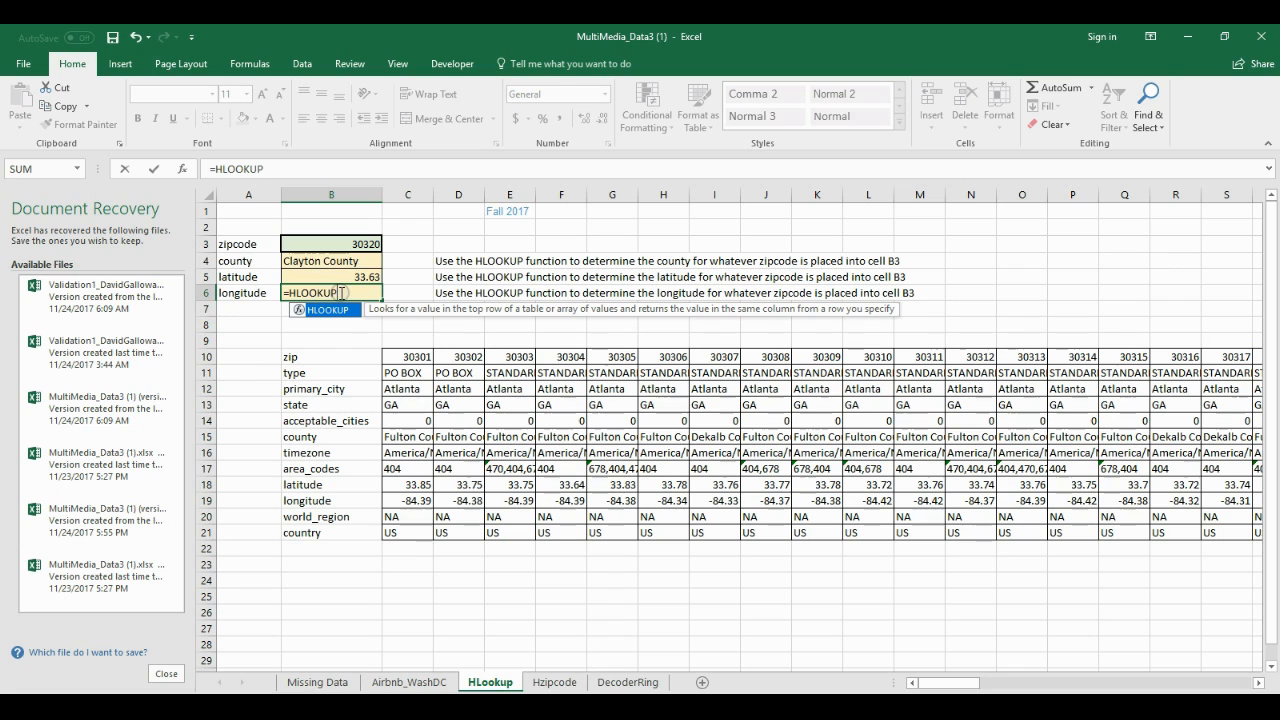
pyautogui.write('(B')
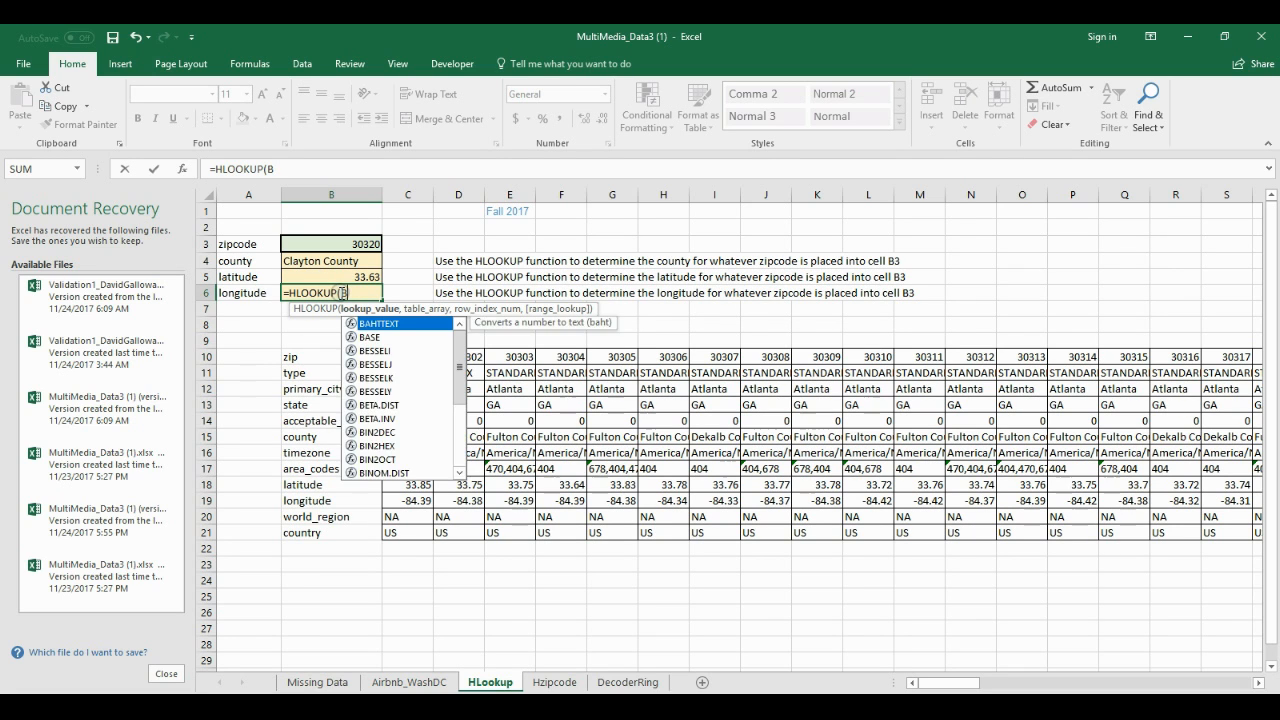
pyautogui.write('3,TABLE,')
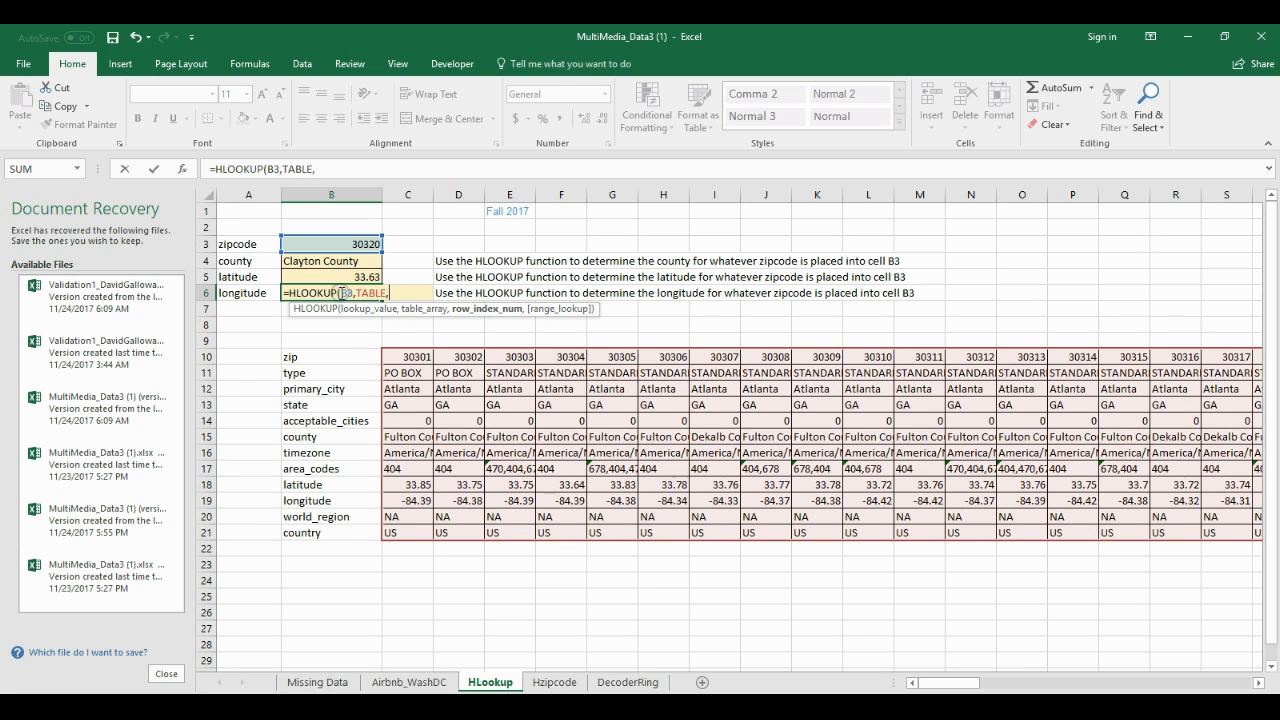
pyautogui.write('10,0')
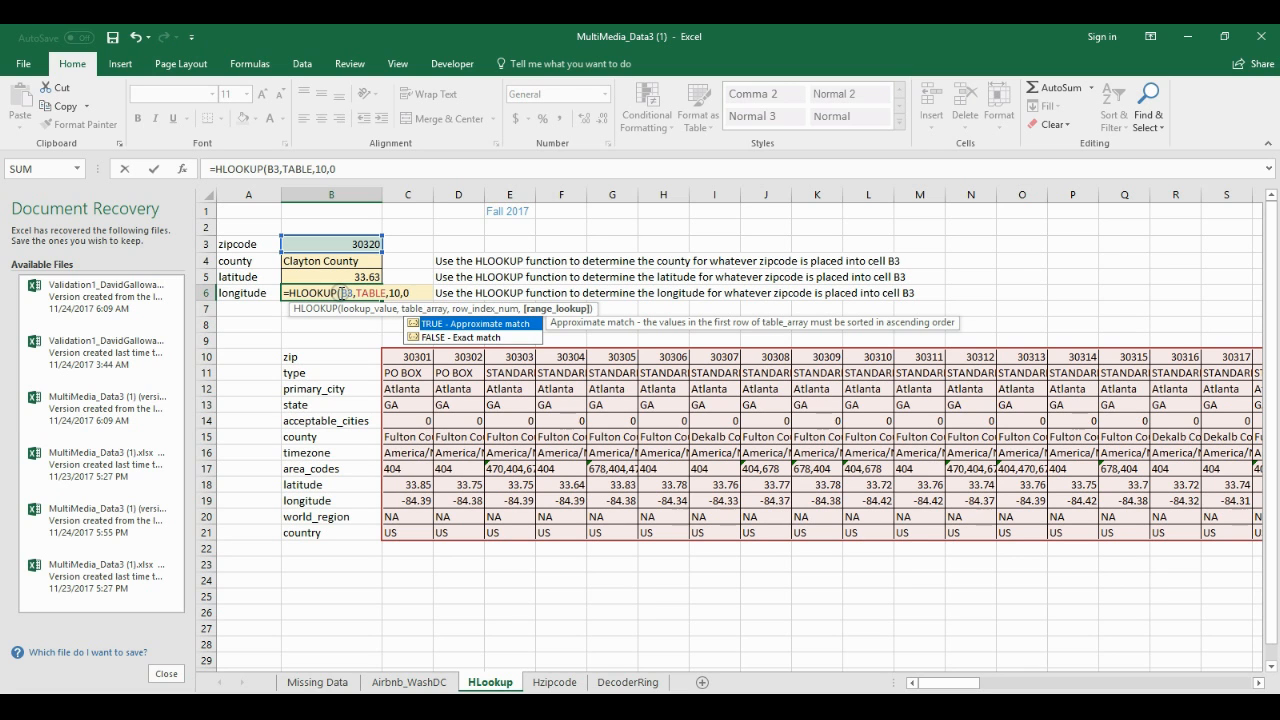
pyautogui.write(')')
pyautogui.press('Return')
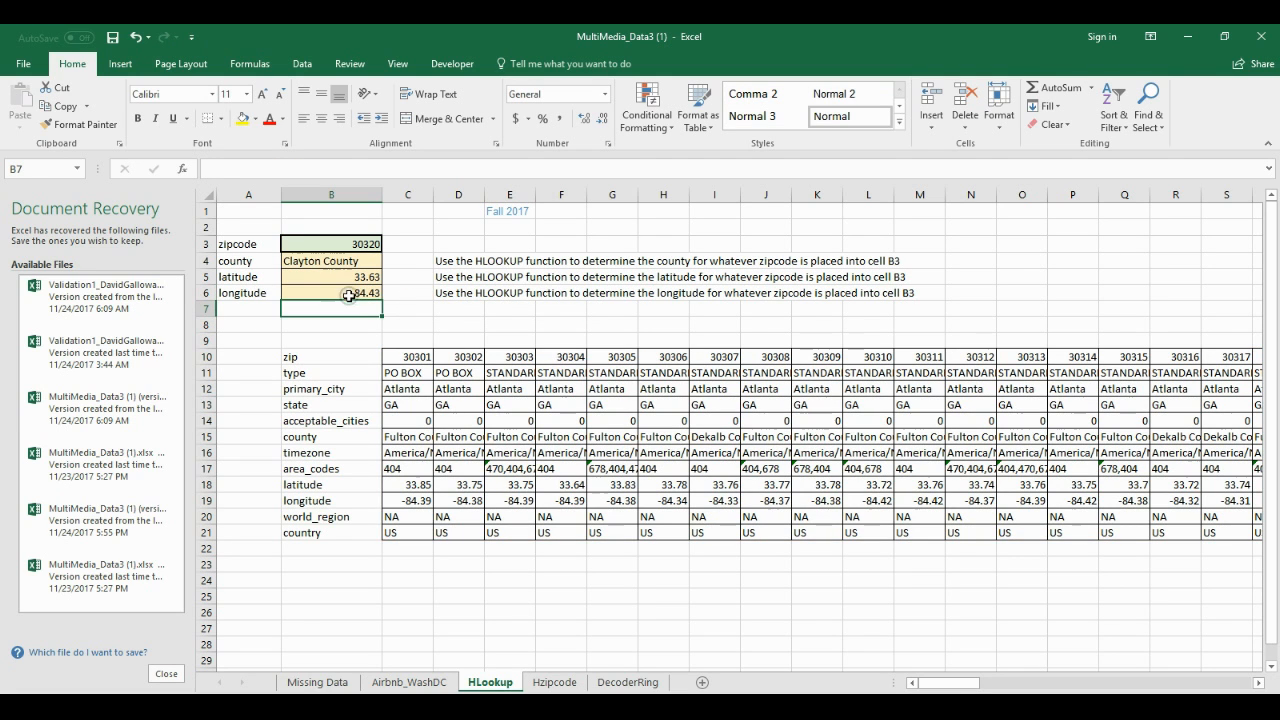
# Step: Check the lookup results against the county, latitude and longitude in the table's 30320 column
pyautogui.click(359, 293)
pyautogui.click(335, 262)
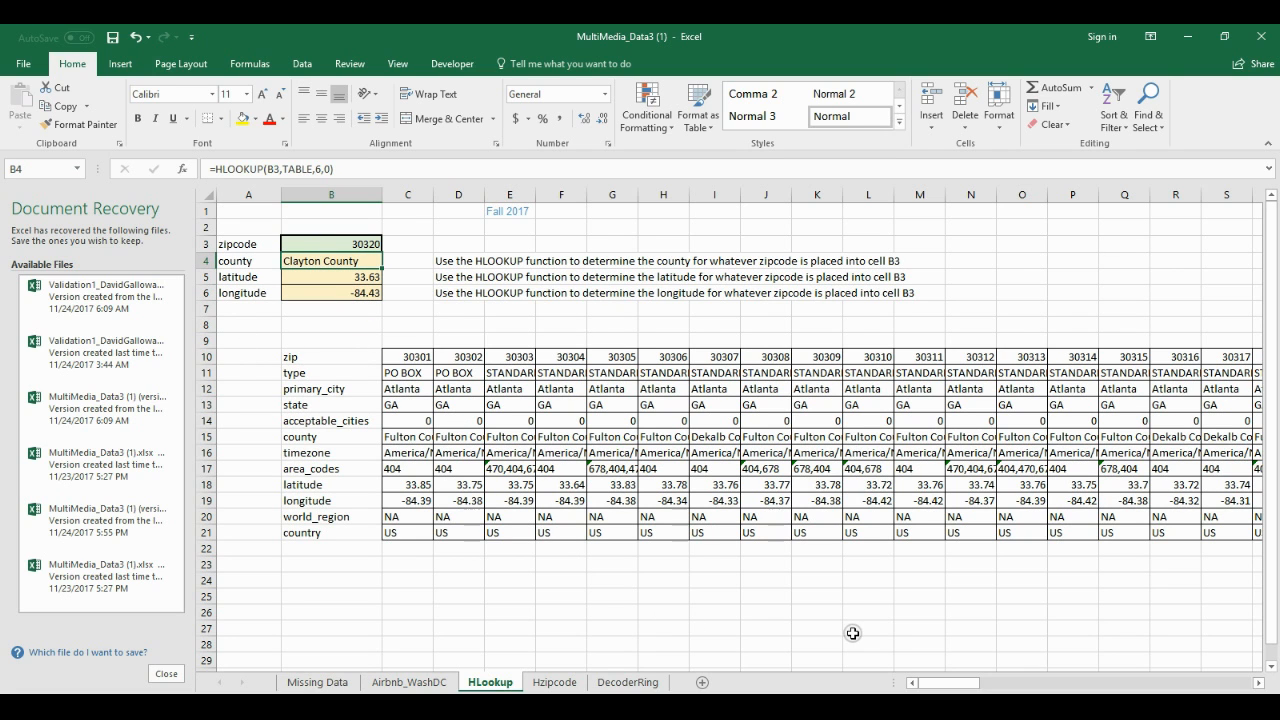
pyautogui.moveTo(945, 684); pyautogui.dragTo(970, 684)
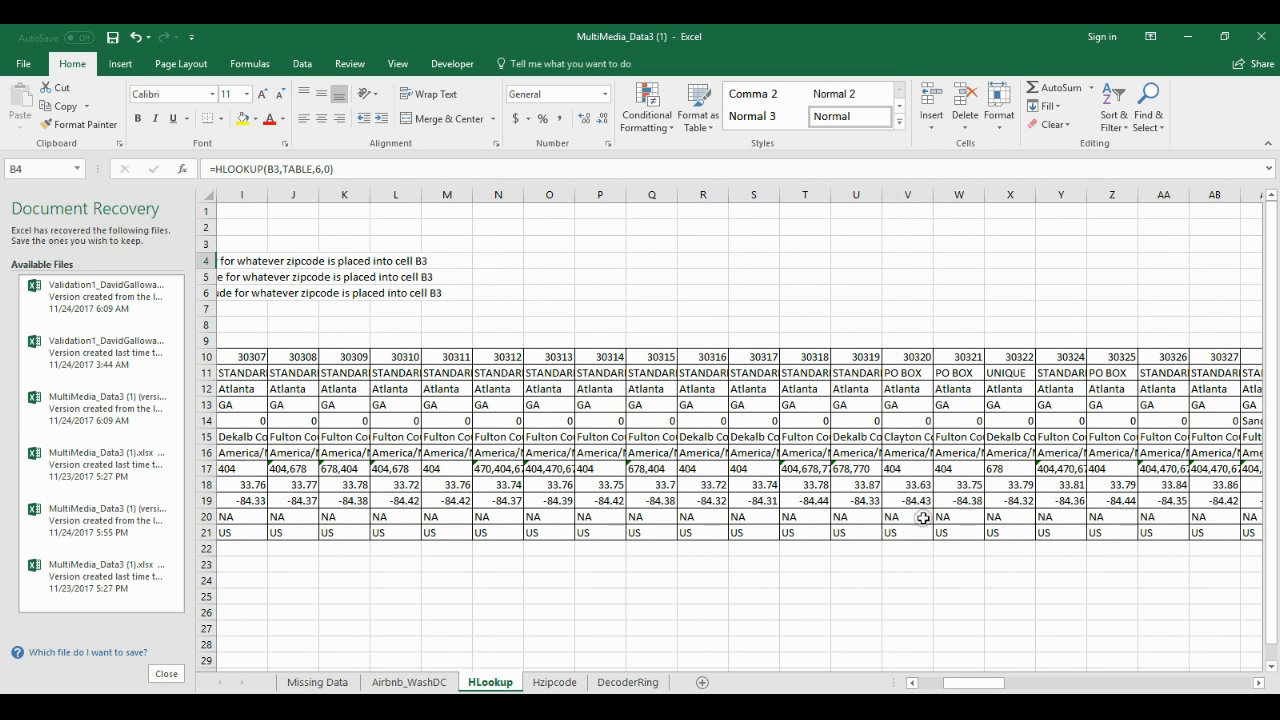
pyautogui.click(916, 357)
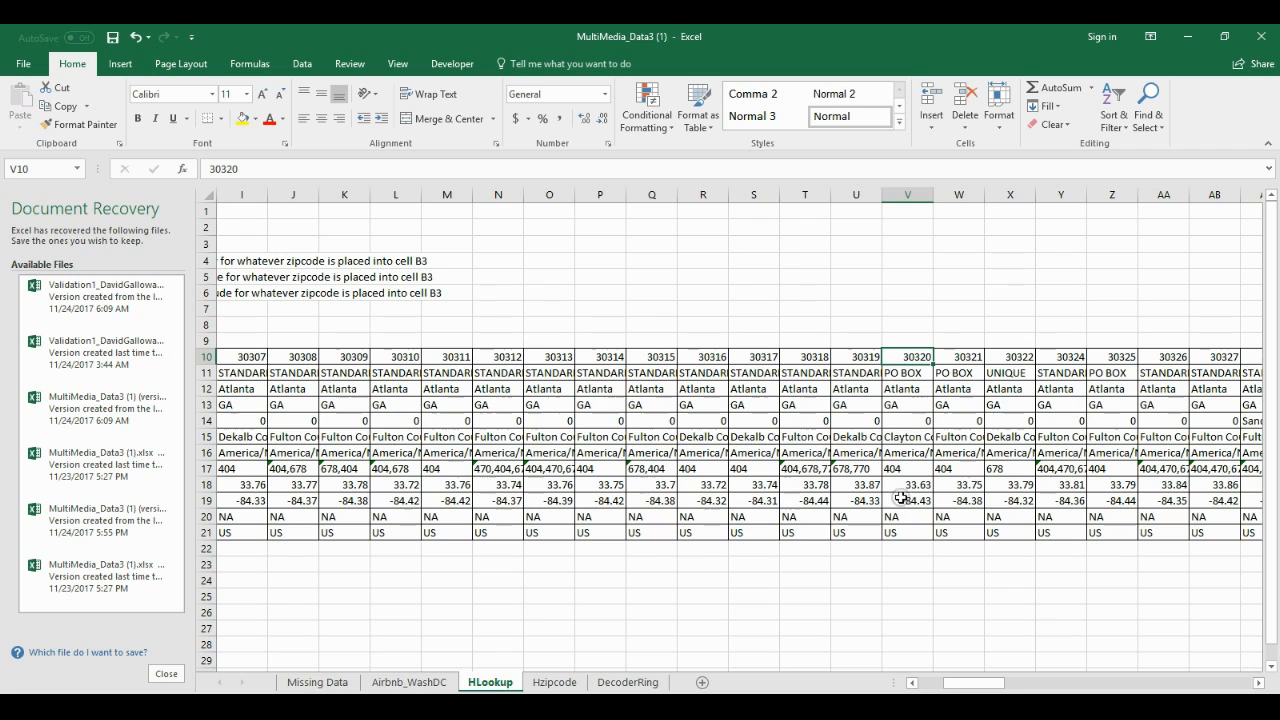
pyautogui.click(901, 437)
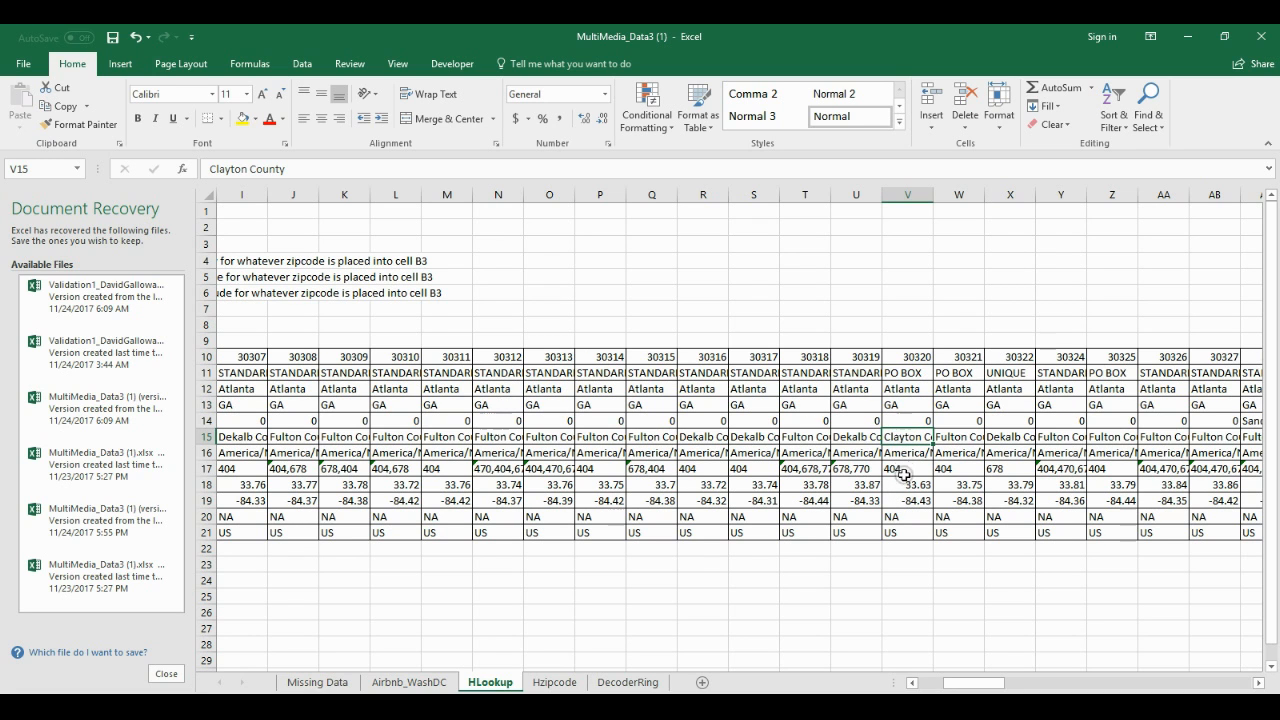
pyautogui.click(910, 484)
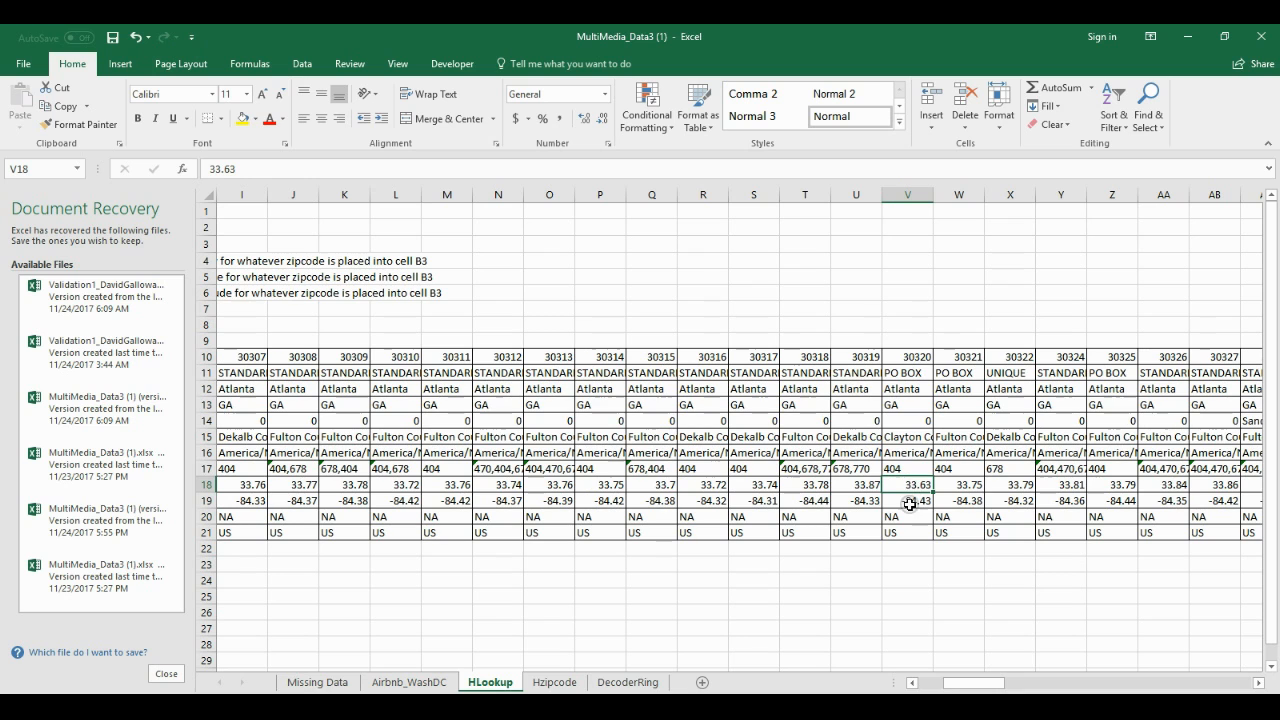
pyautogui.click(911, 503)
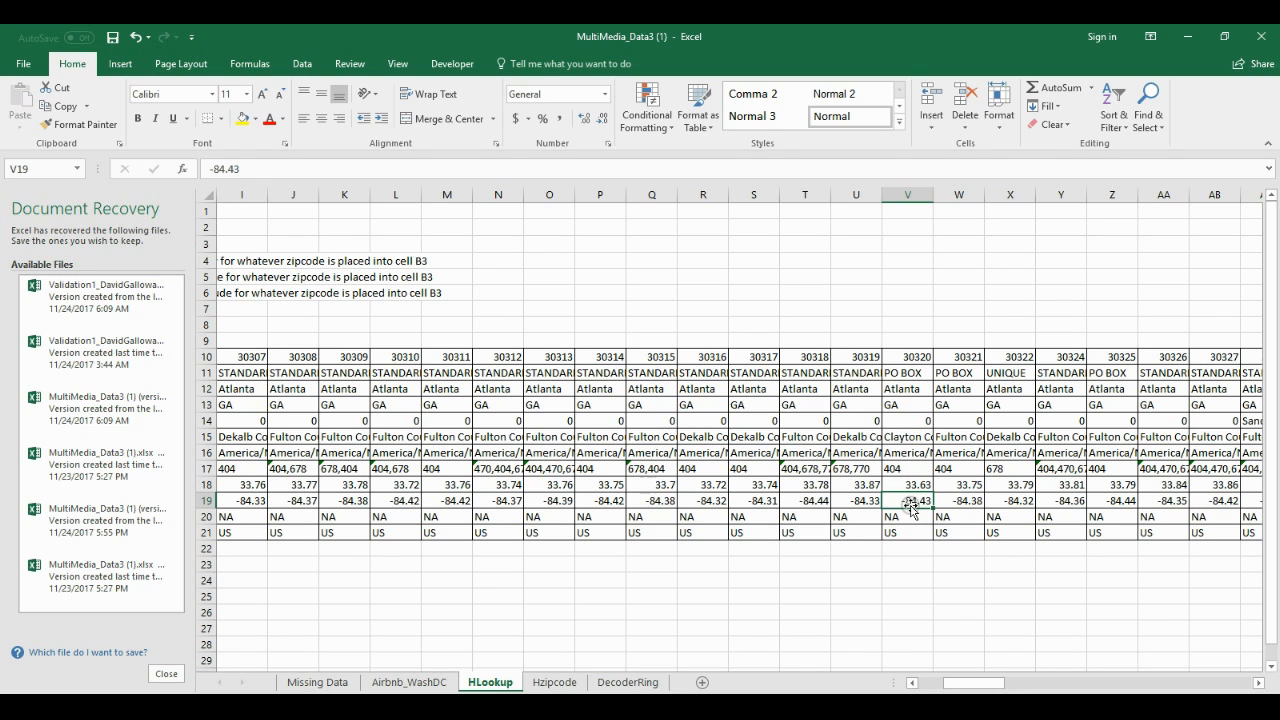
pyautogui.moveTo(950, 683); pyautogui.dragTo(919, 686)
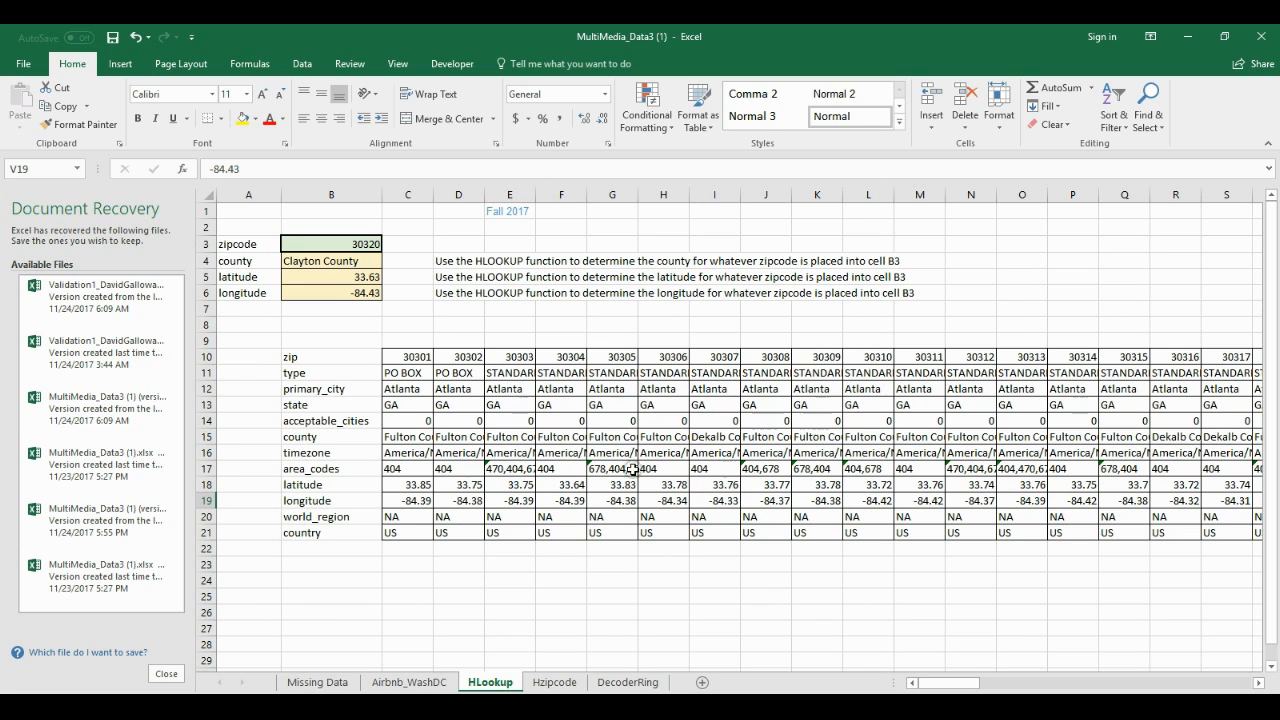
# Step: Change the zipcode in cell B3 to 30307
pyautogui.doubleClick(348, 245)
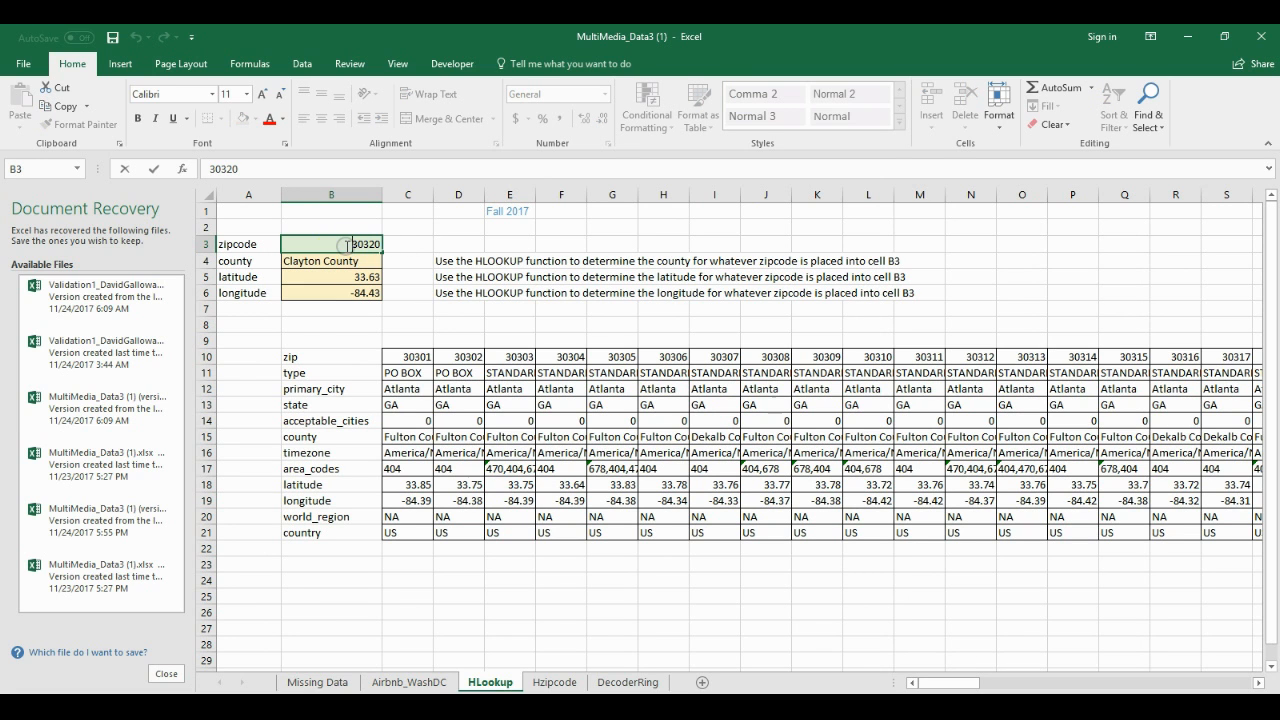
pyautogui.moveTo(347, 246); pyautogui.dragTo(384, 264)
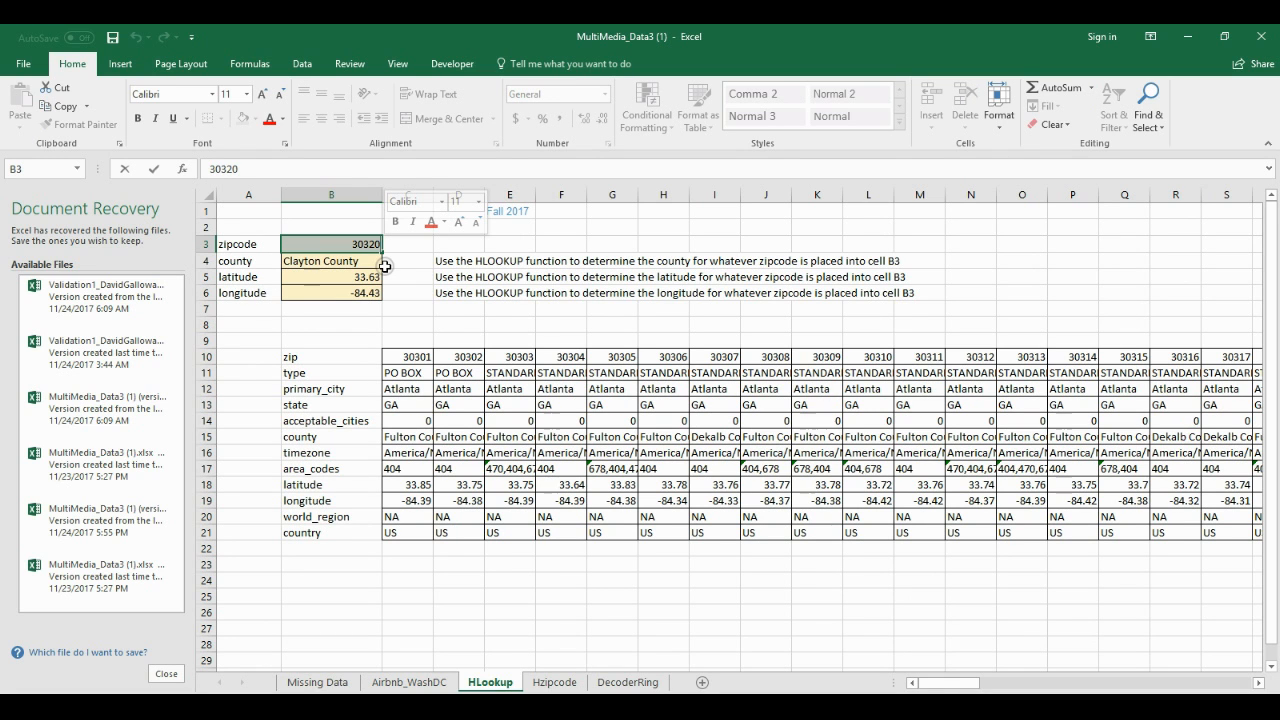
pyautogui.write('30')
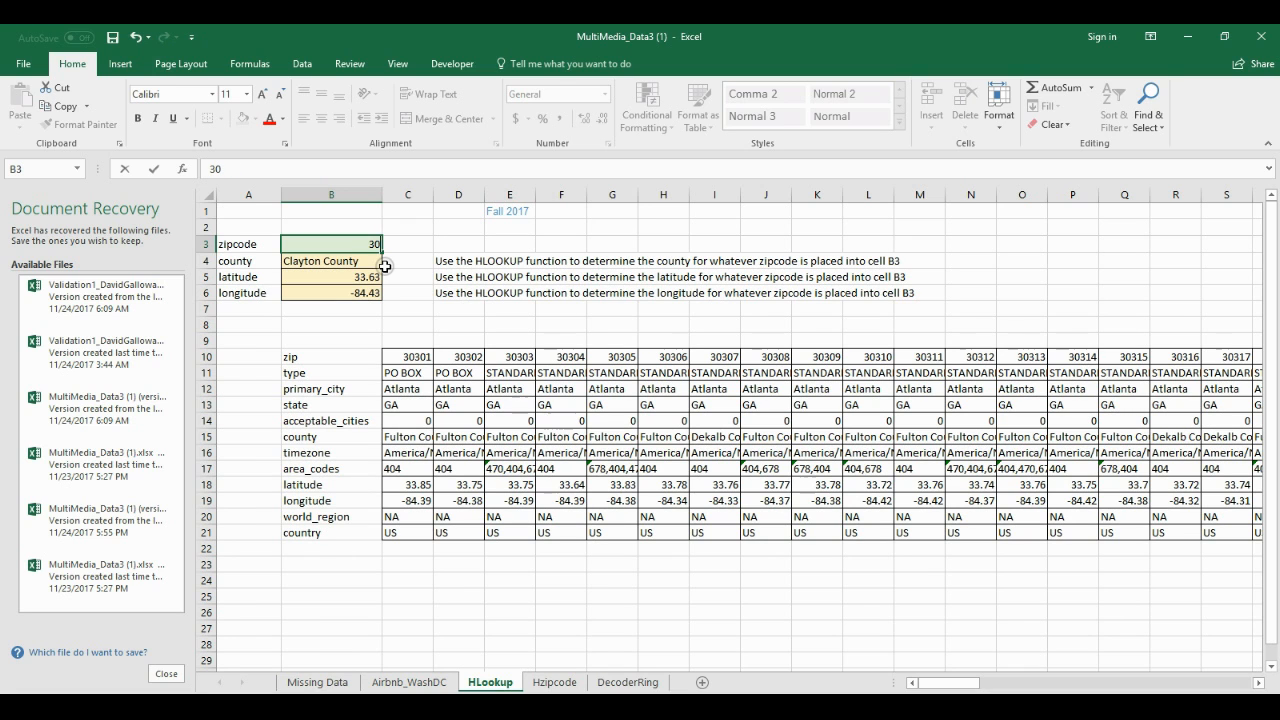
pyautogui.write('307')
pyautogui.press('Return')
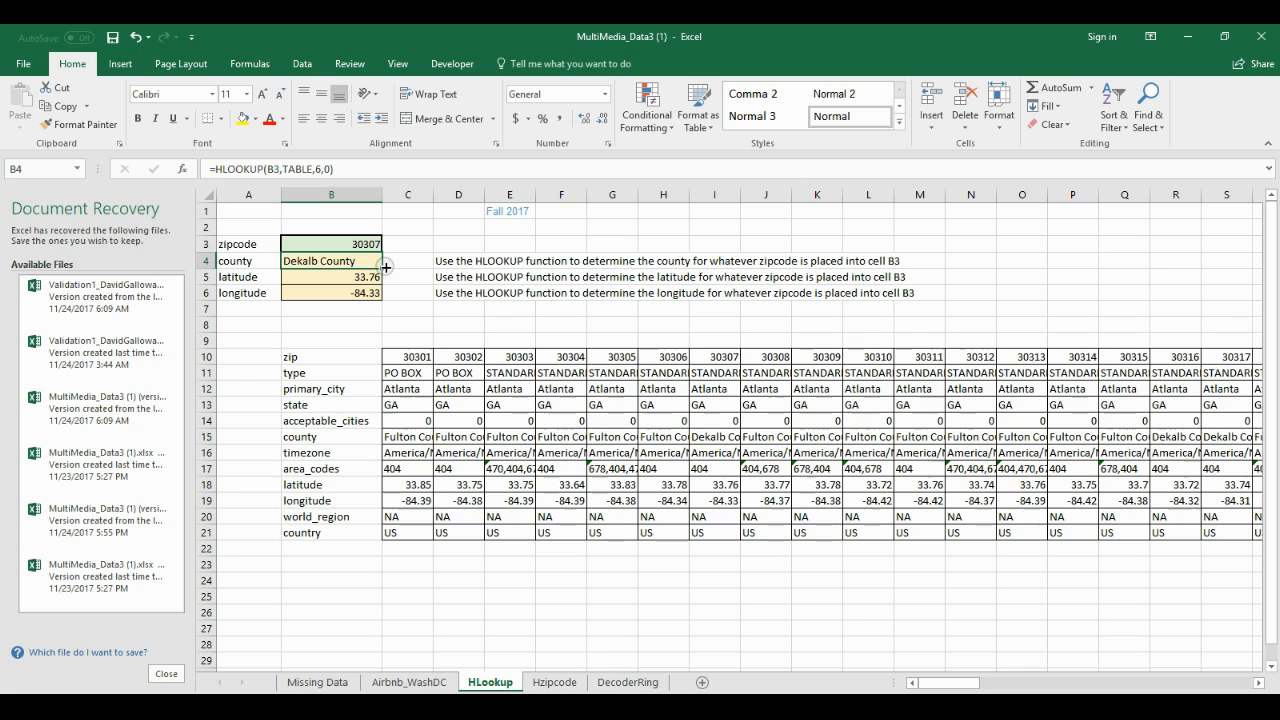
# Step: Compare the updated lookup results with the county, latitude and longitude in the table's 30307 column
pyautogui.click(706, 441)
pyautogui.hotkey('ctrl', 'c')
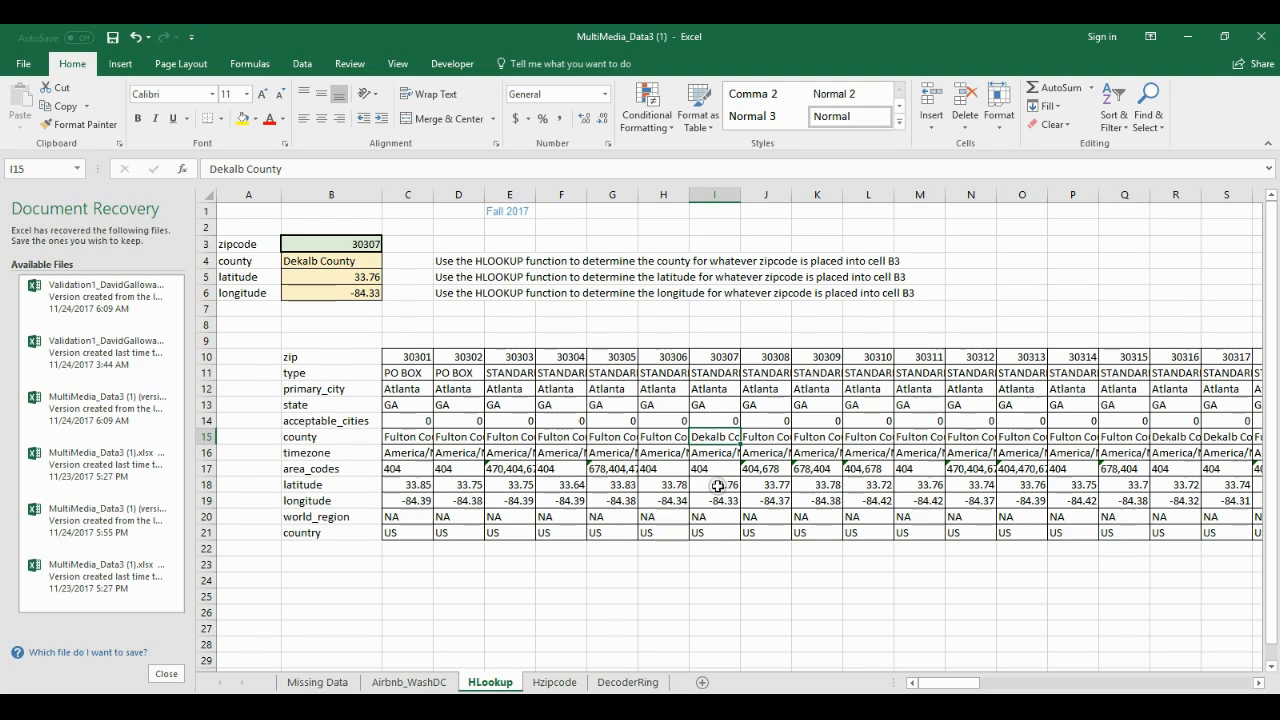
pyautogui.click(717, 486)
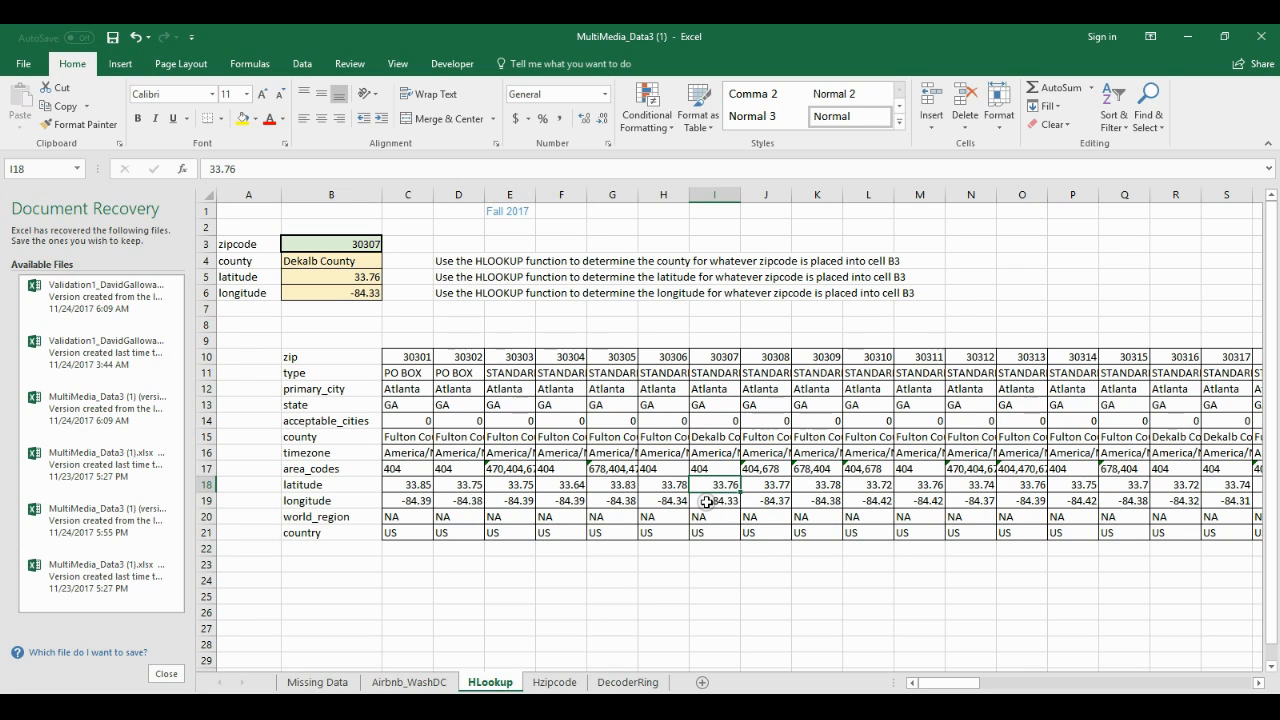
pyautogui.click(707, 502)
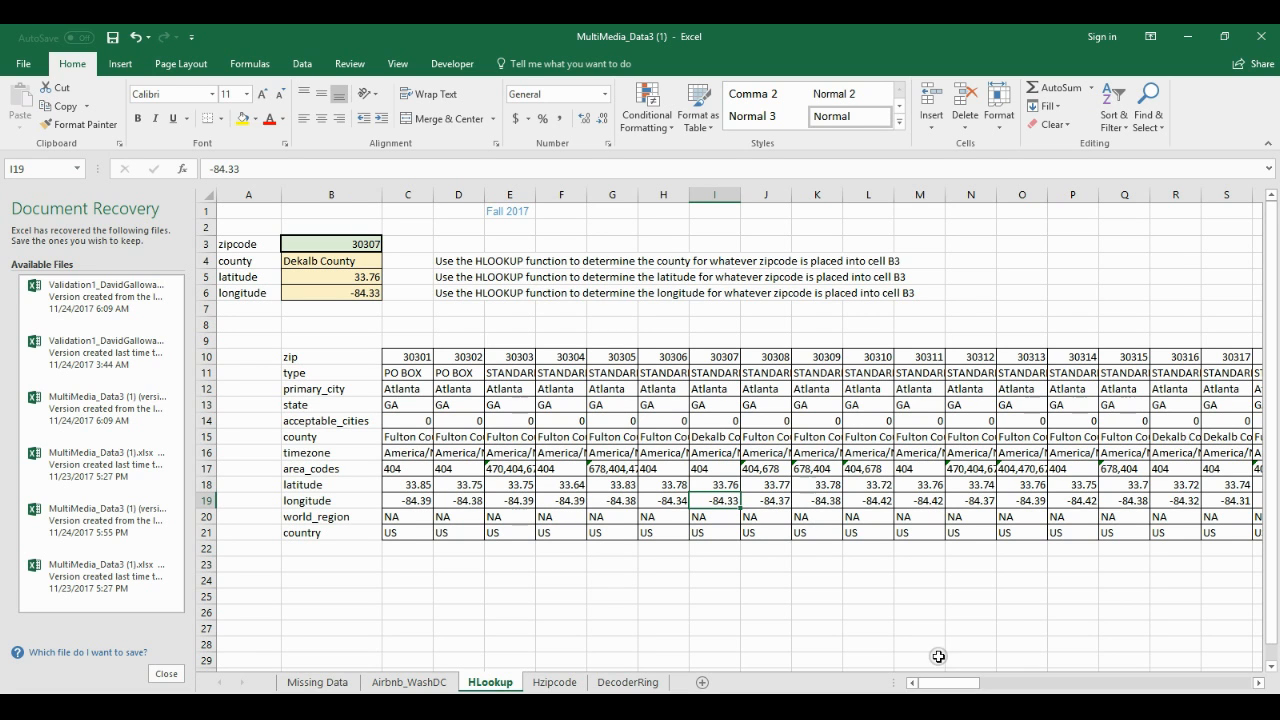
pyautogui.moveTo(936, 689); pyautogui.dragTo(876, 680)
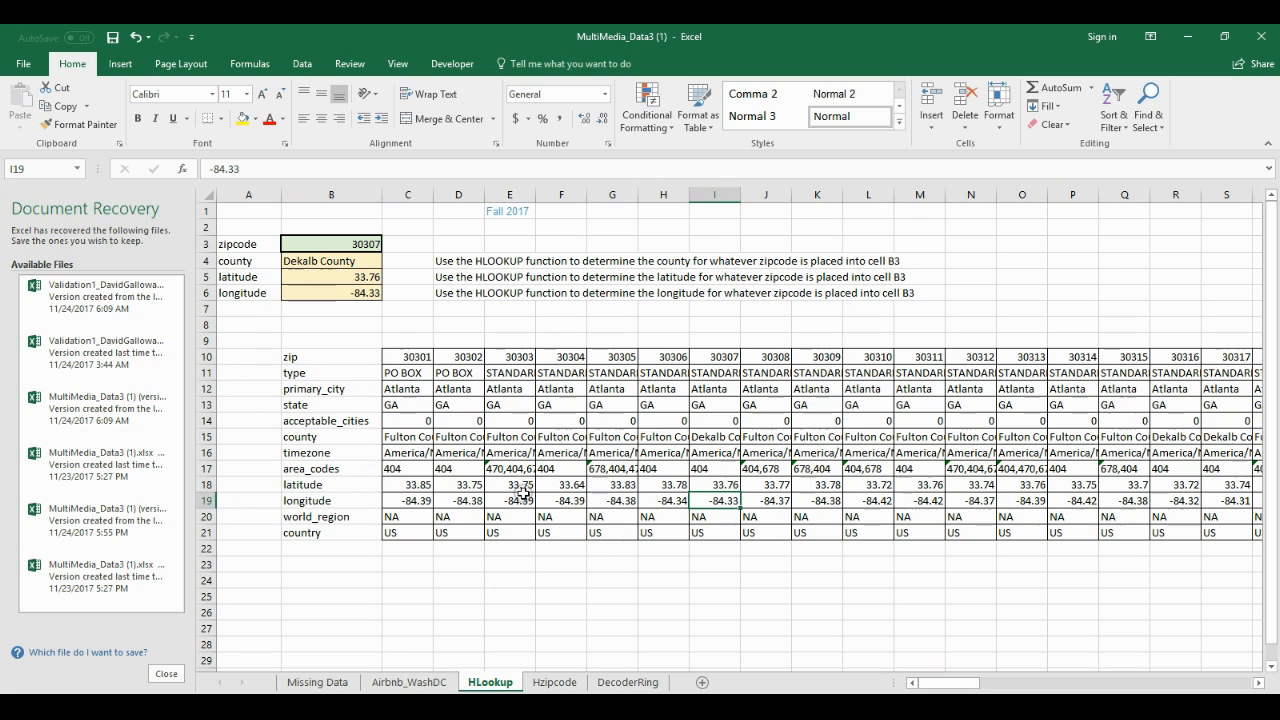